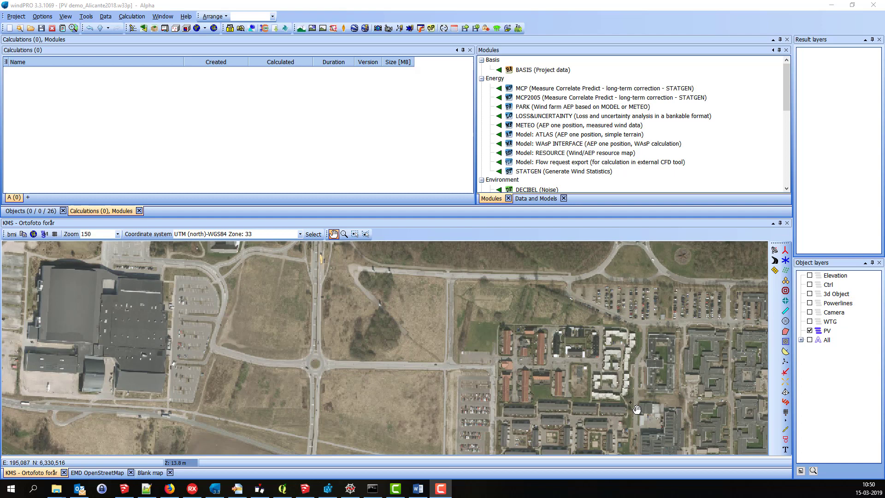
# Place a Solar PV object on the orthophoto map in the field just southeast of the roundabout.
pyautogui.click(776, 273)
pyautogui.click(339, 388)
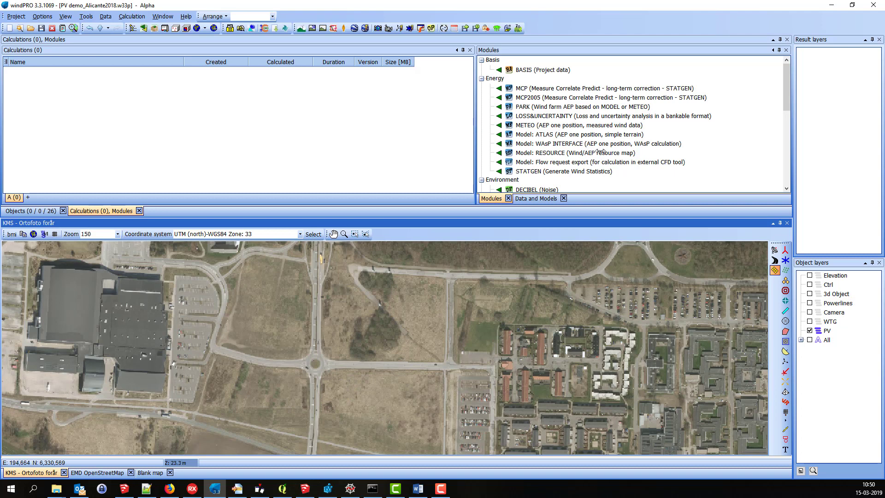
pyautogui.press('Return')
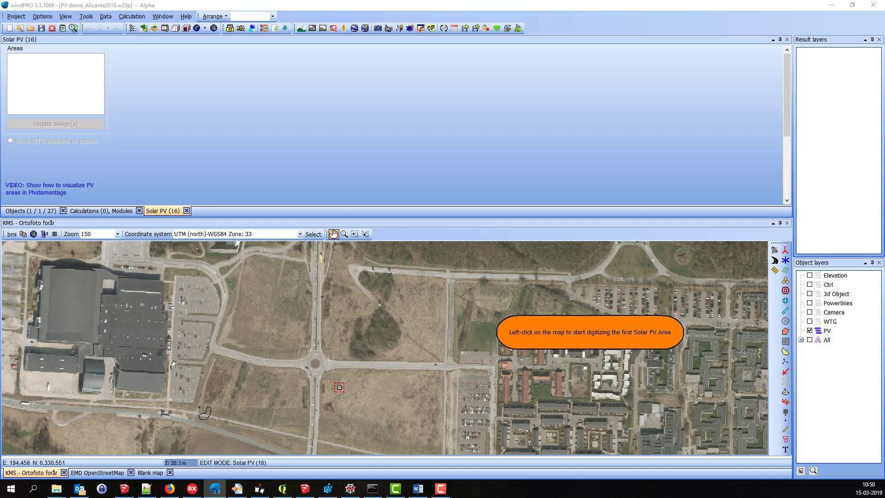
# Digitize a solar PV area of about 3.0 ha over the fields between the parking lots and the north-south road, and finish the outline.
pyautogui.click(222, 333)
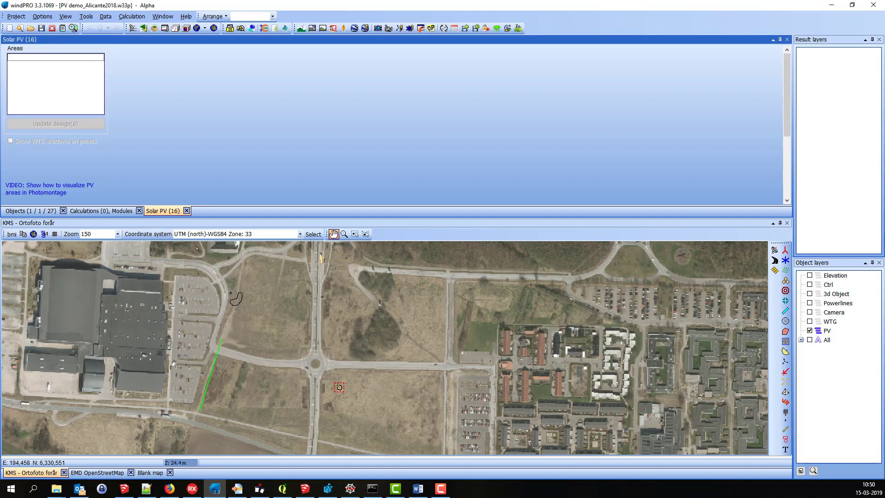
pyautogui.doubleClick(229, 279)
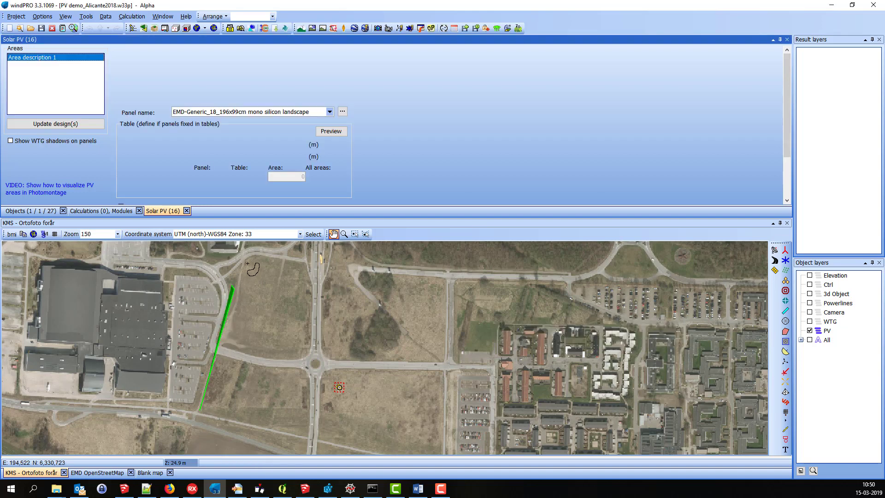
pyautogui.click(304, 265)
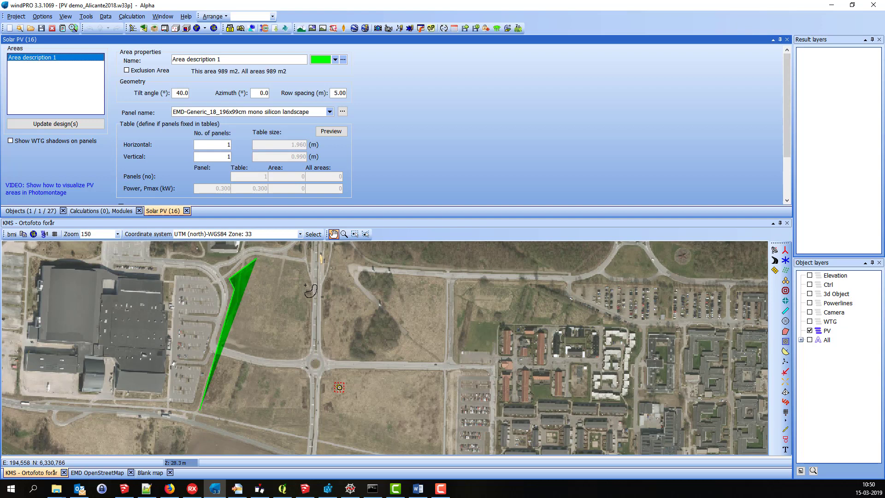
pyautogui.doubleClick(306, 434)
pyautogui.rightClick(324, 411)
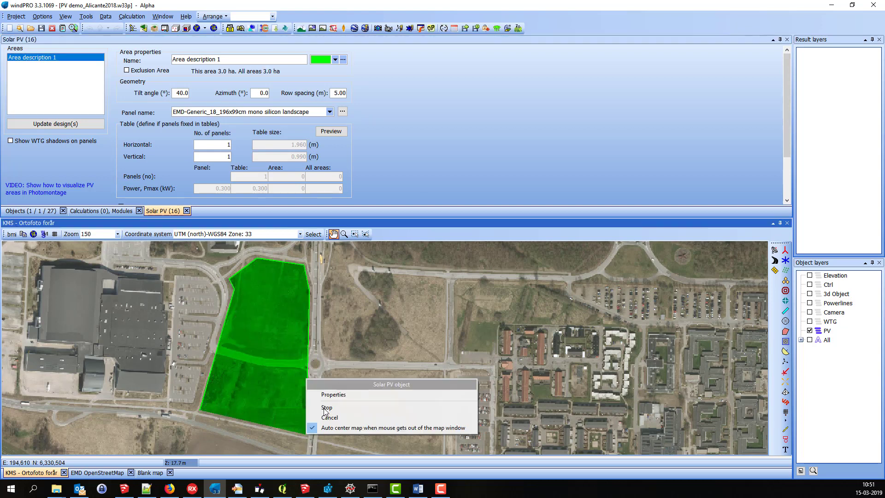
pyautogui.click(325, 408)
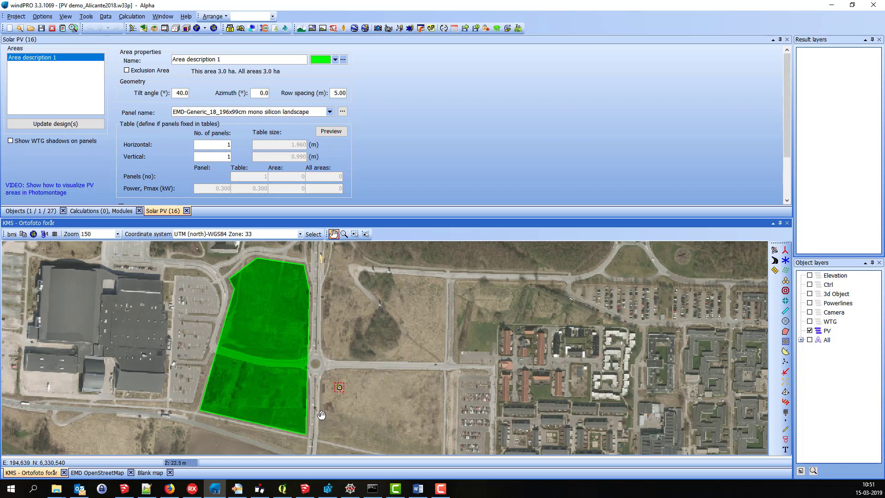
pyautogui.click(275, 339)
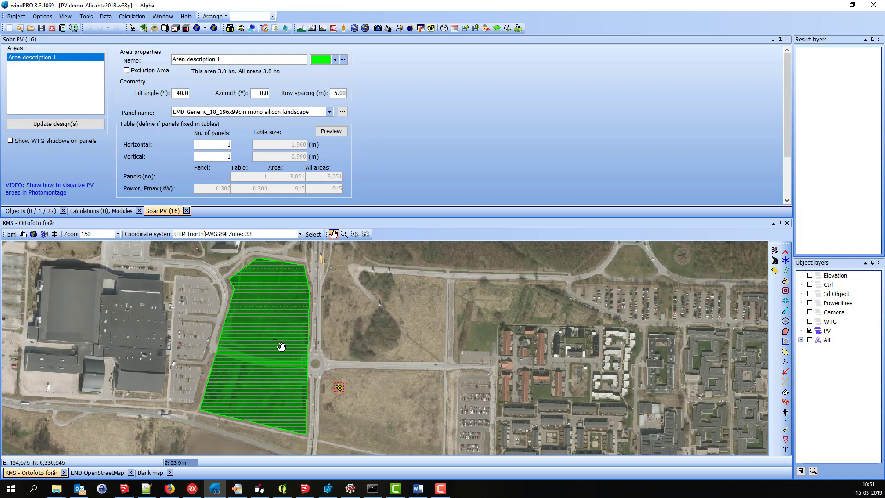
# Examine the generated panel rows up close on the map and enlarge the Solar PV properties area.
pyautogui.scroll(1, 277, 345)
pyautogui.scroll(1, 281, 346)
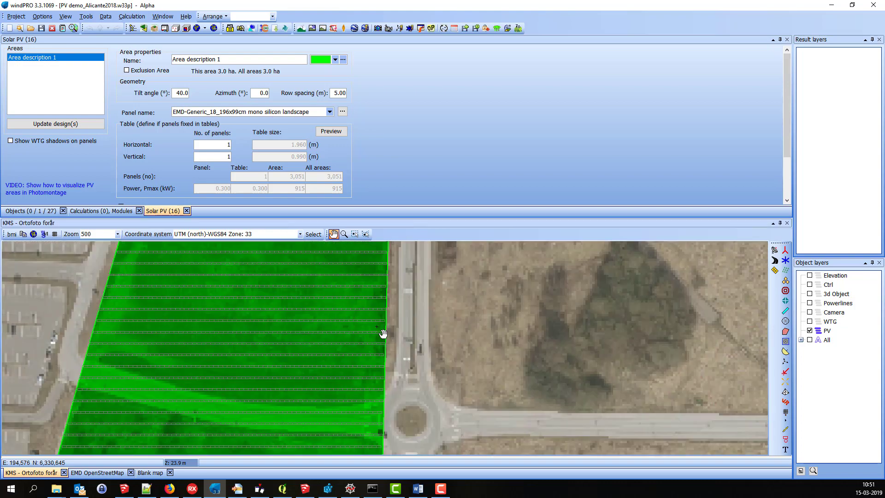
pyautogui.scroll(1, 224, 324)
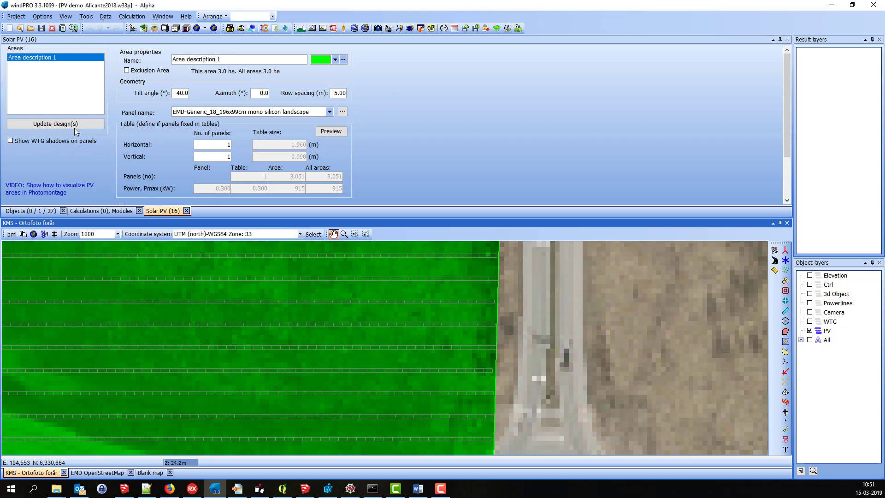
pyautogui.click(19, 59)
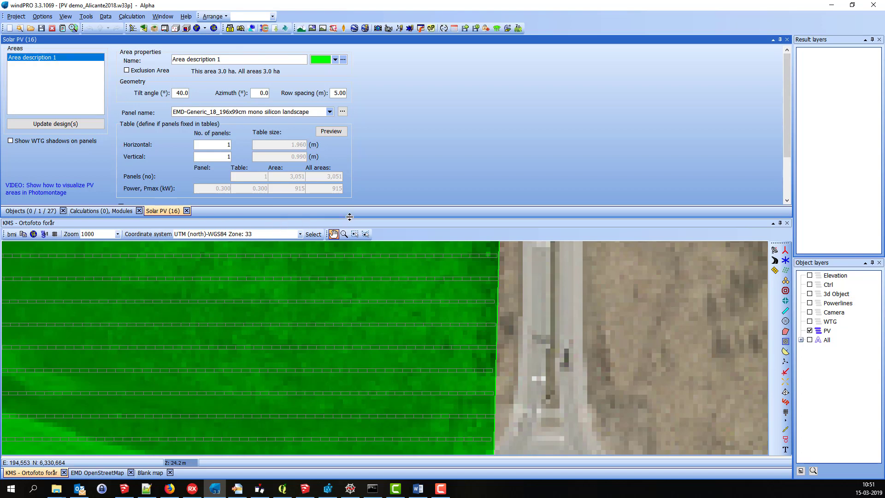
pyautogui.moveTo(355, 274); pyautogui.dragTo(354, 275)
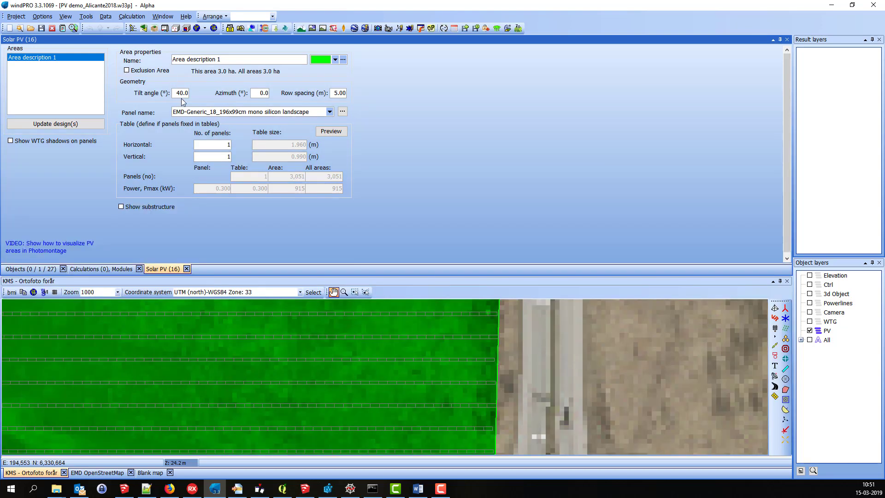
pyautogui.moveTo(255, 363); pyautogui.dragTo(333, 342)
pyautogui.moveTo(224, 352); pyautogui.dragTo(231, 352)
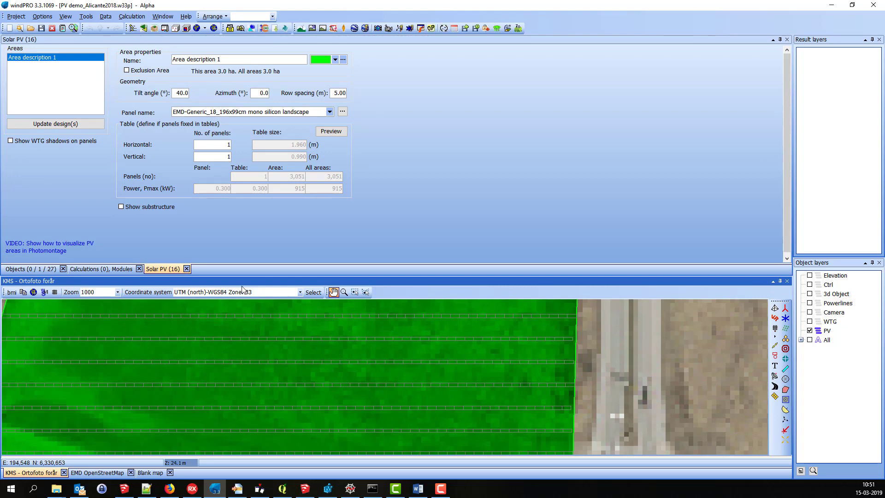
# Set the PV area's azimuth to 30° and its row spacing to 2 m, updating the design after each change.
pyautogui.doubleClick(259, 93)
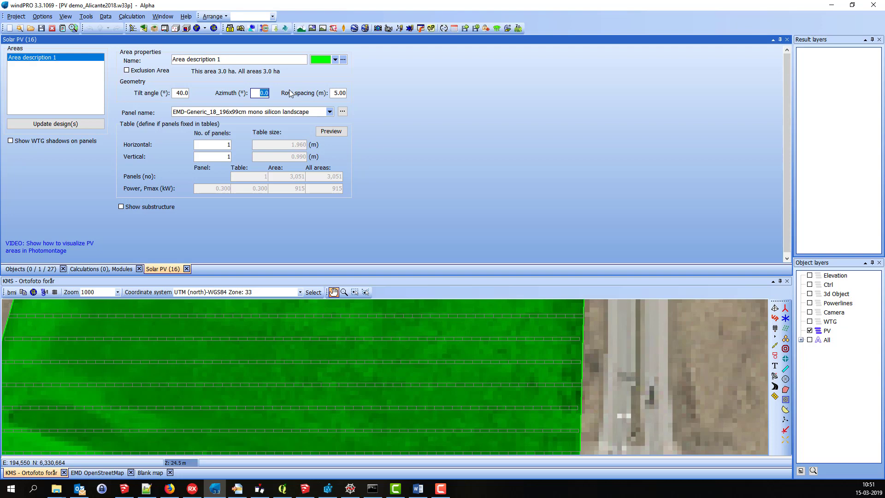
pyautogui.write('30')
pyautogui.click(95, 125)
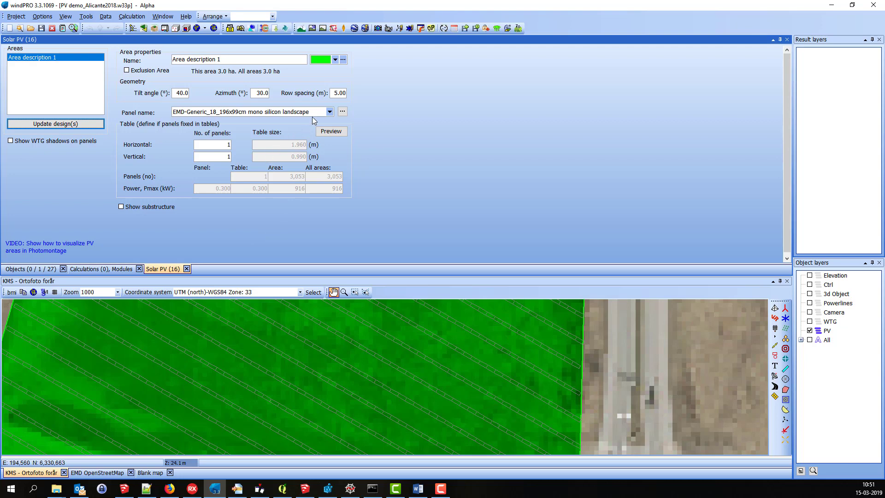
pyautogui.click(334, 93)
pyautogui.press('Tab')
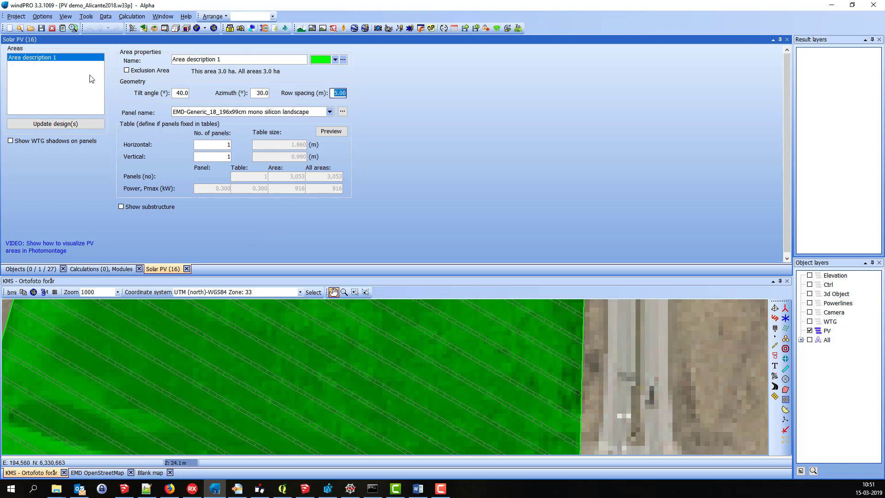
pyautogui.write('2')
pyautogui.click(87, 124)
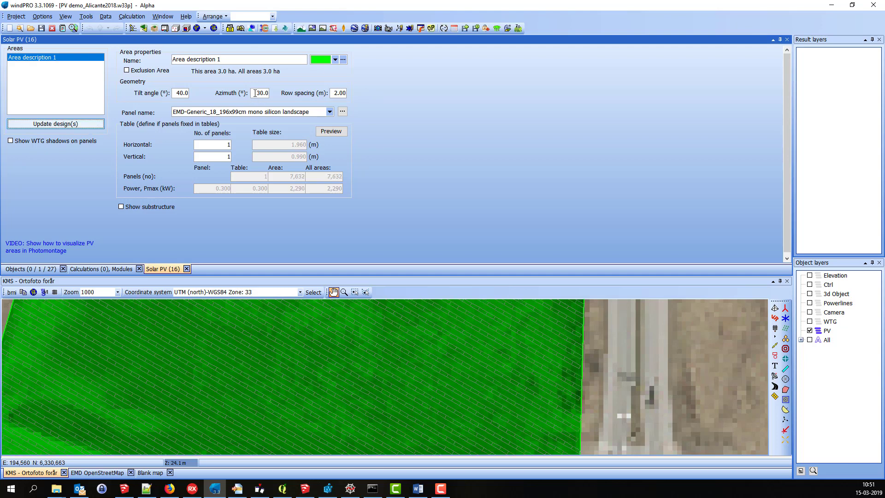
# Set the PV area's azimuth to 0° and row spacing to 5 m, and update the design.
pyautogui.press('BackSpace')
pyautogui.press('BackSpace')
pyautogui.press('BackSpace')
pyautogui.press('BackSpace')
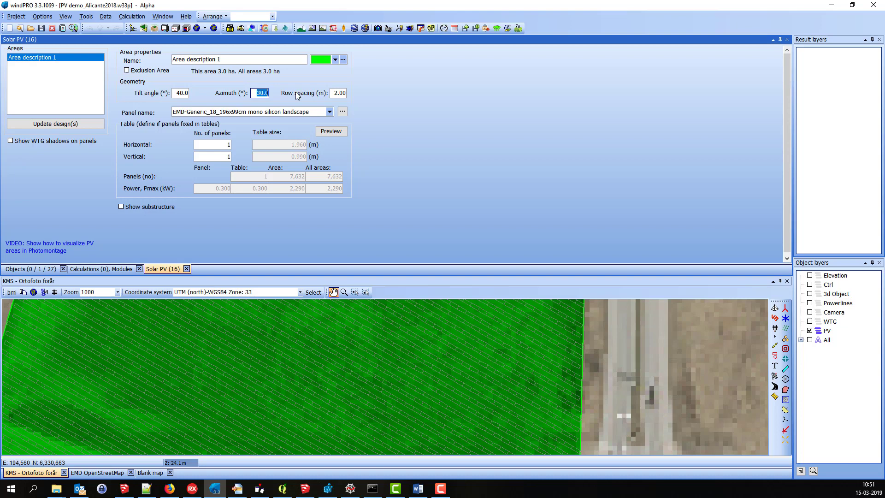
pyautogui.press('Tab')
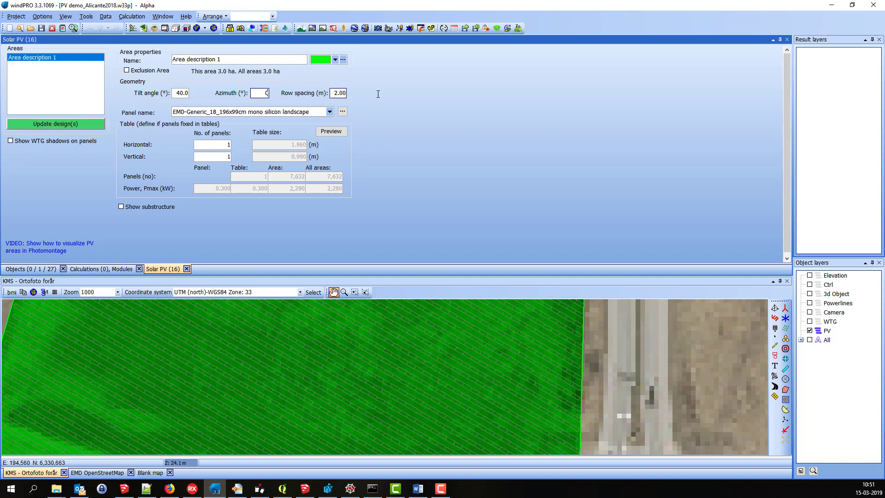
pyautogui.press('Tab')
pyautogui.write('5')
pyautogui.click(63, 124)
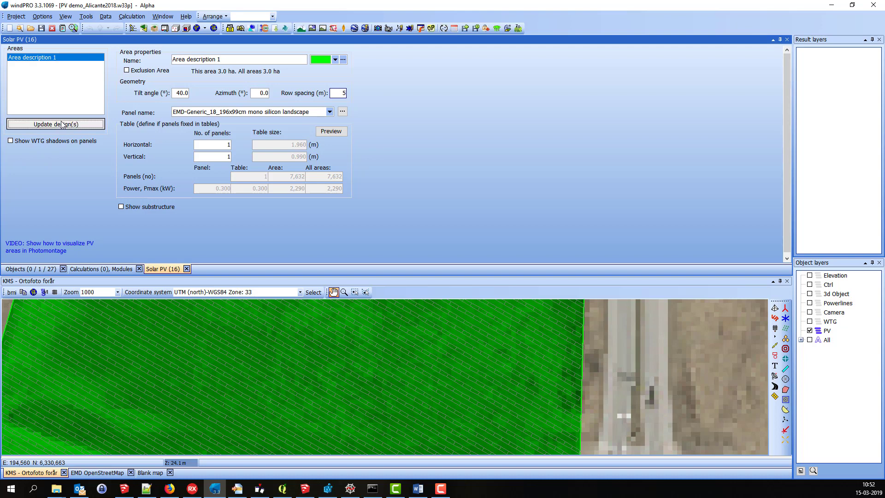
# Review the available panel models and open the definition of the EMD-Generic_18_196x99cm mono silicon landscape panel.
pyautogui.click(330, 112)
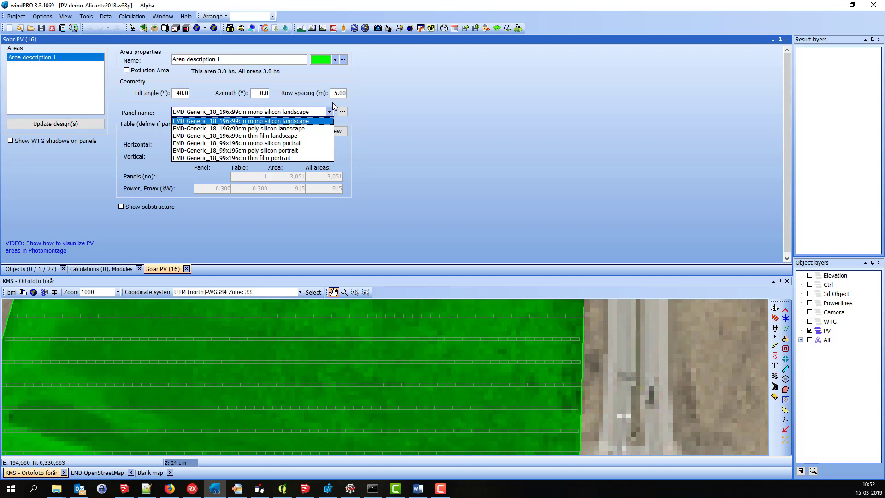
pyautogui.click(333, 103)
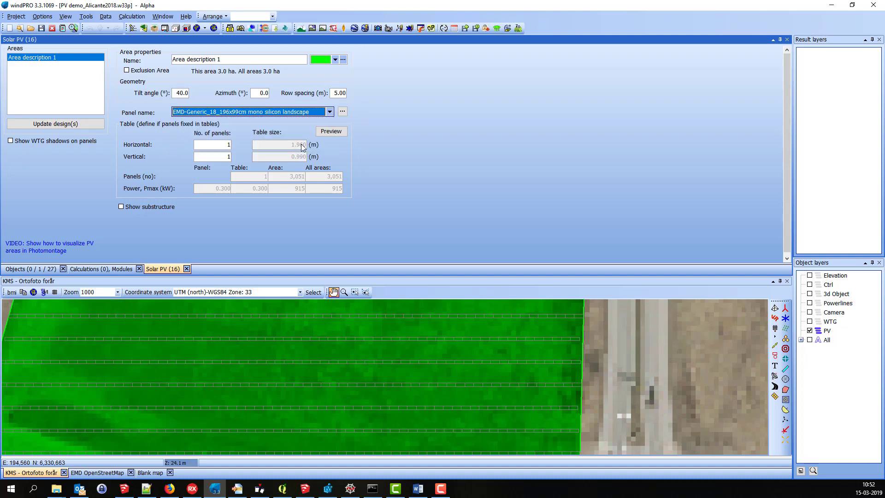
pyautogui.click(344, 113)
pyautogui.click(367, 118)
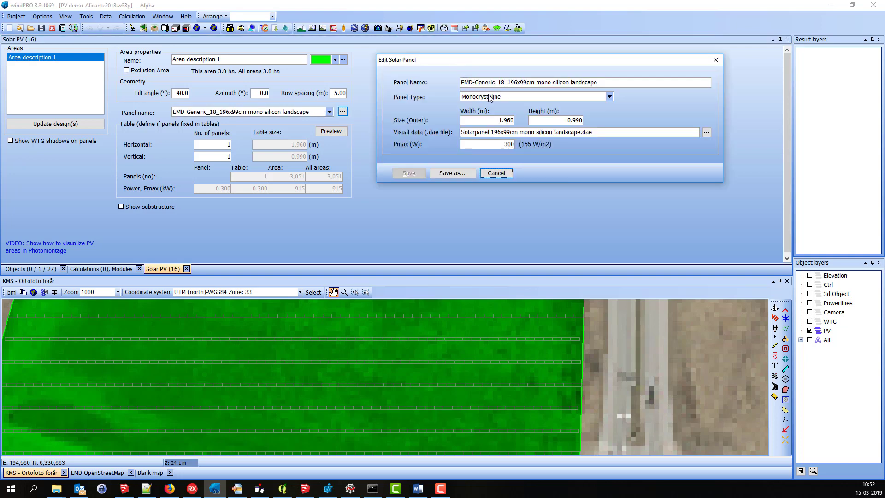
# Examine the solar panel's type, outer size, visual data file and Pmax, and close its definition without saving.
pyautogui.click(609, 96)
pyautogui.click(533, 117)
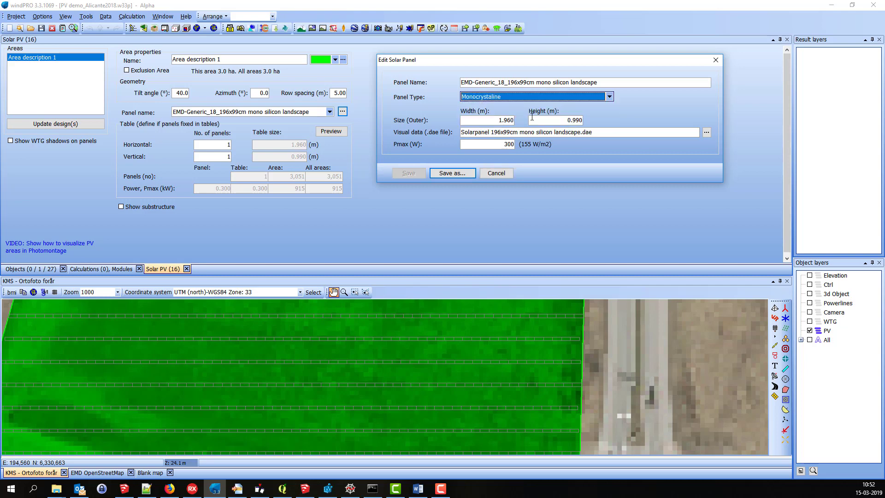
pyautogui.click(499, 120)
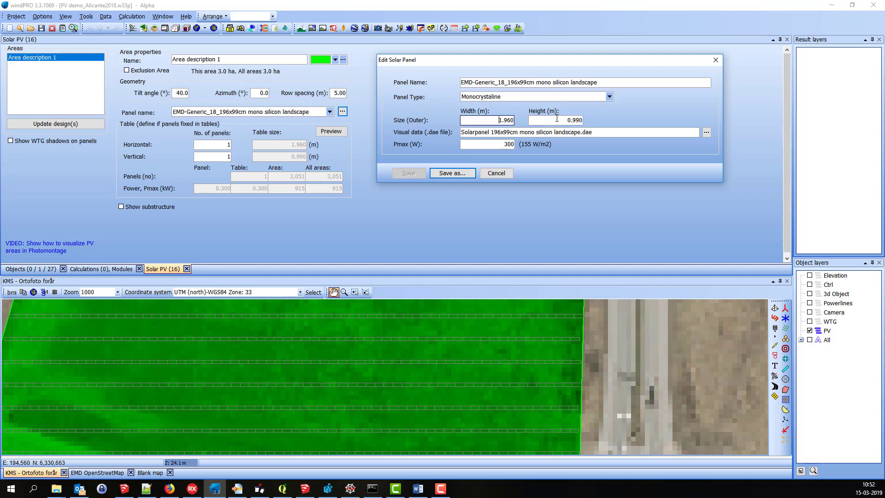
pyautogui.moveTo(569, 121); pyautogui.dragTo(602, 122)
pyautogui.press('Tab')
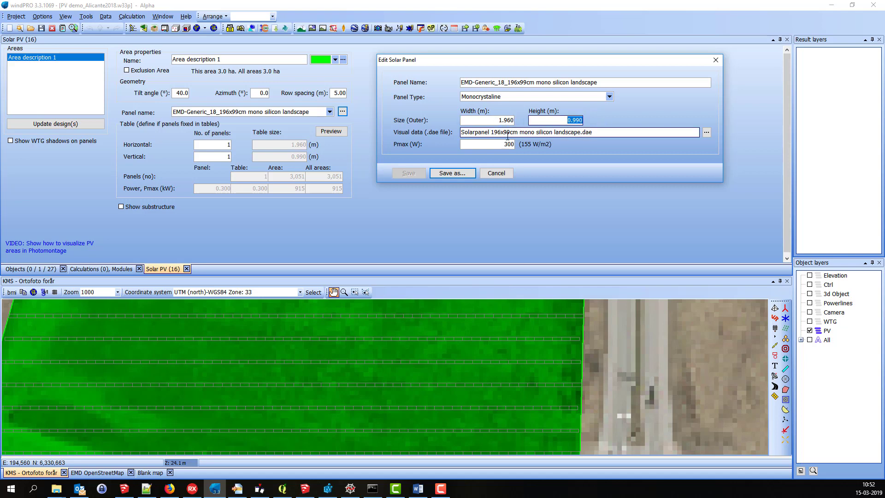
pyautogui.moveTo(599, 134); pyautogui.dragTo(555, 133)
pyautogui.hotkey('shift', 'Home')
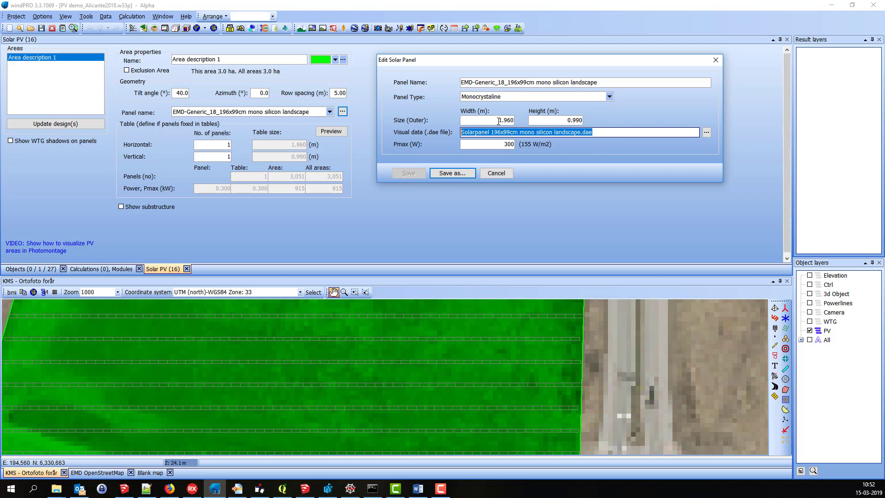
pyautogui.hotkey('shift', 'Tab')
pyautogui.hotkey('shift', 'Tab')
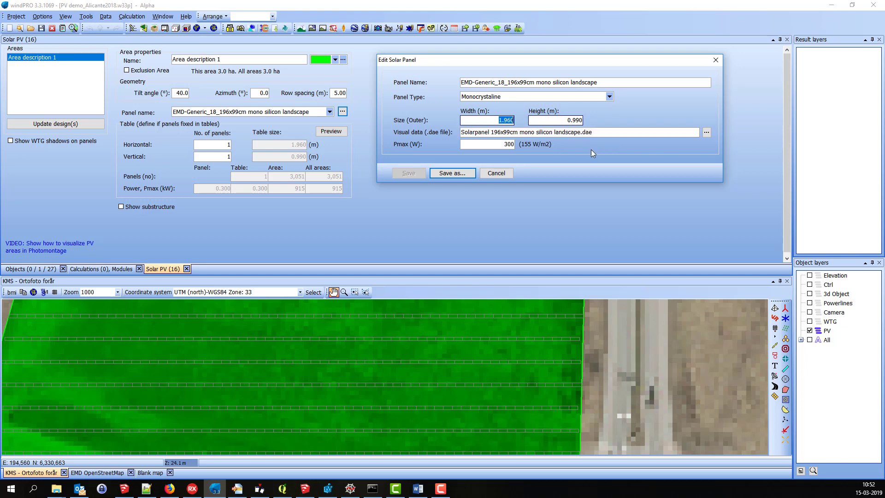
pyautogui.press('Tab')
pyautogui.press('Tab')
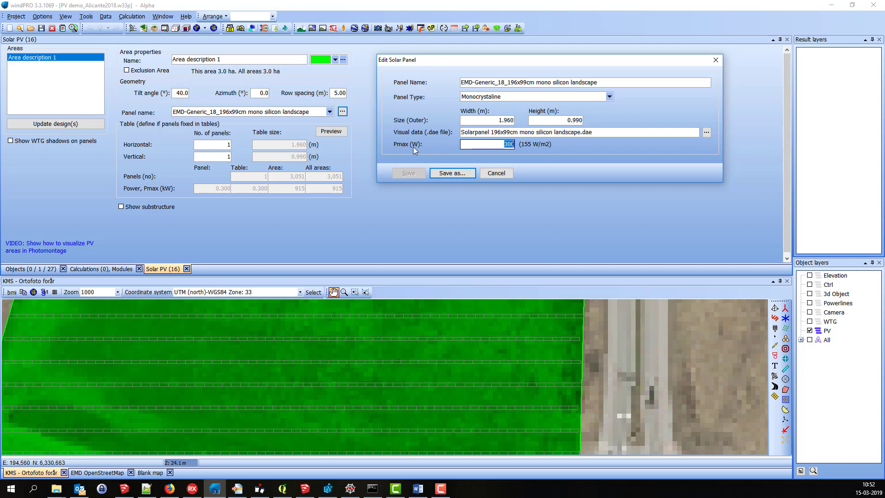
pyautogui.click(501, 173)
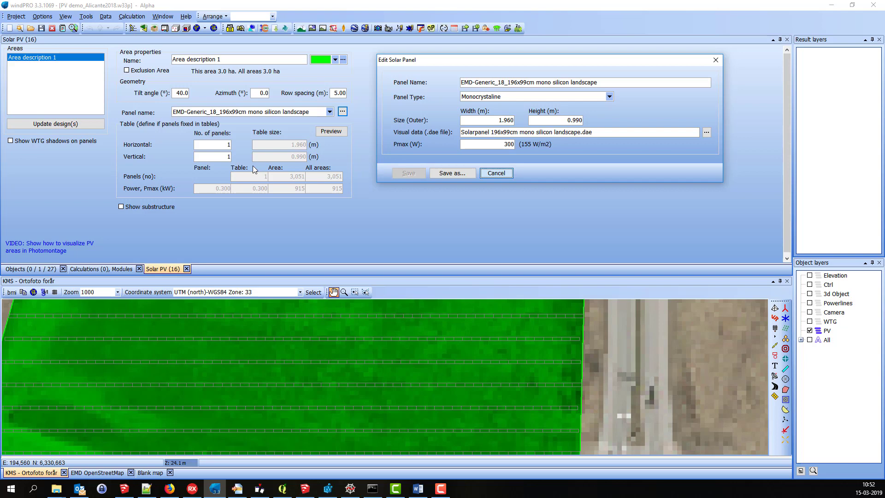
pyautogui.press('Return')
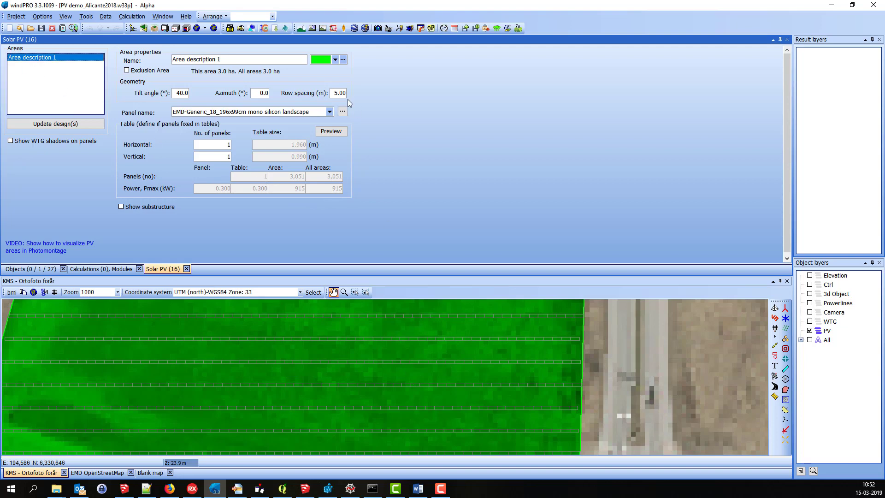
# Show the substructure for the PV area and preview the panel table with it in 3D.
pyautogui.click(331, 131)
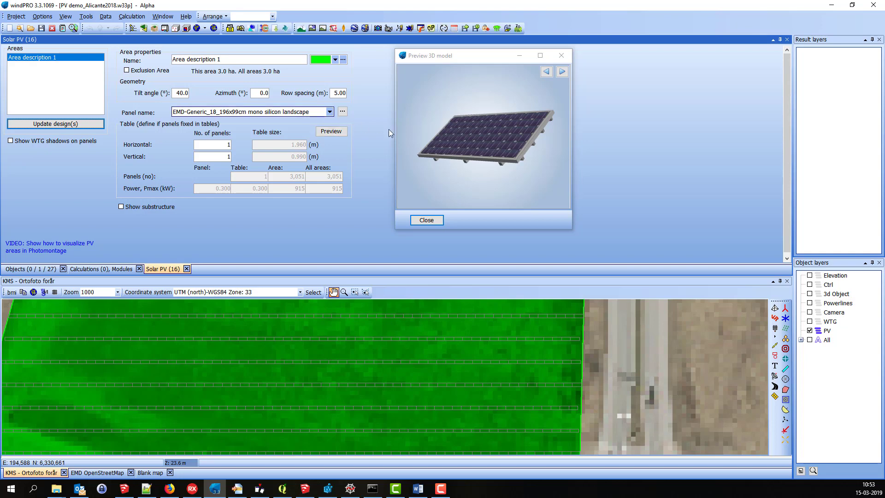
pyautogui.click(121, 207)
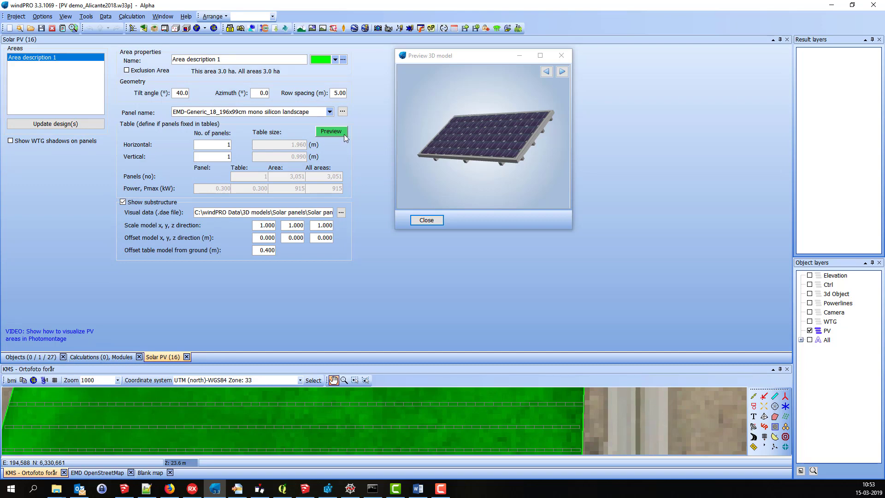
pyautogui.click(344, 134)
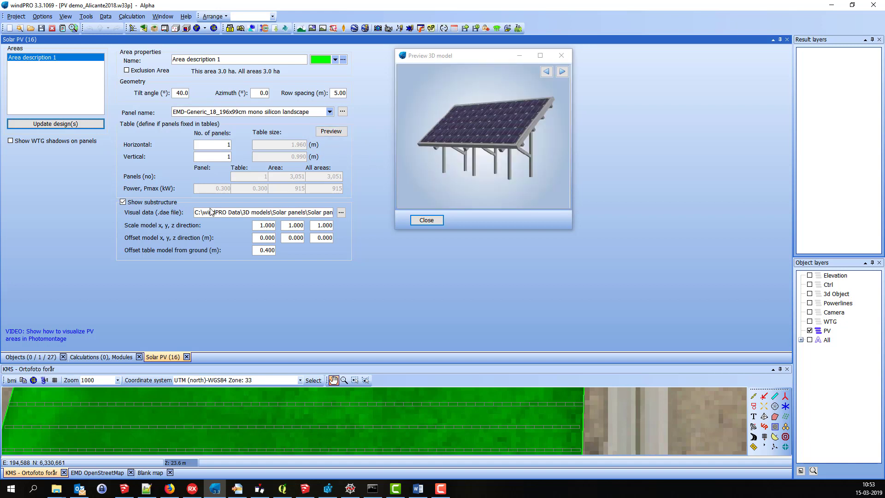
pyautogui.click(315, 213)
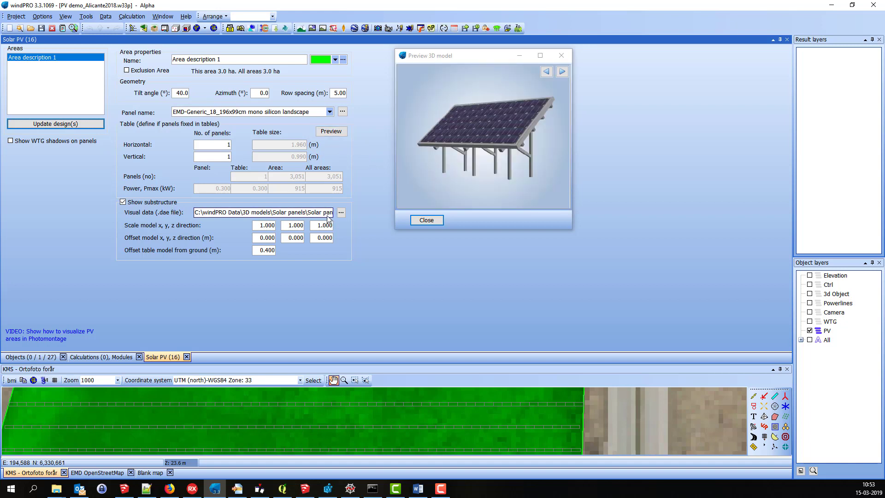
# Check which visual data file is assigned to the PV area's substructure.
pyautogui.moveTo(333, 215); pyautogui.dragTo(324, 213)
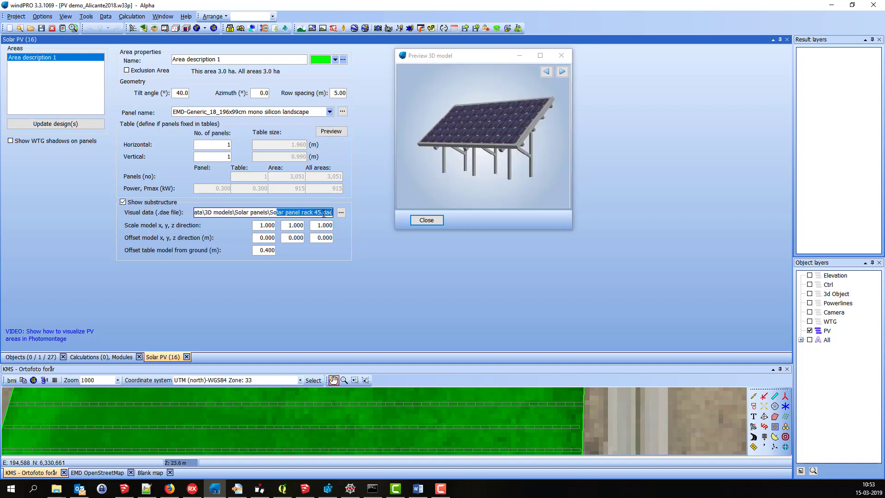
pyautogui.click(294, 211)
pyautogui.click(226, 157)
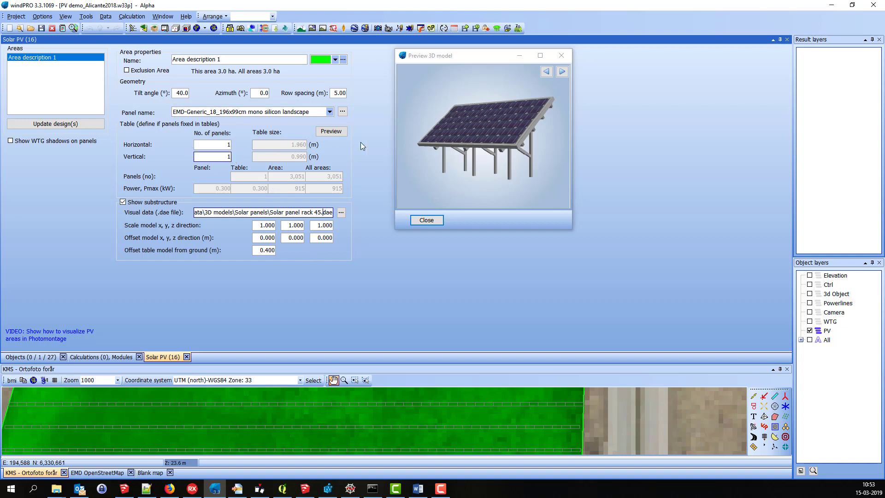
pyautogui.click(439, 135)
# Define the panel table as 2 panels horizontally by 2 vertically, and refresh the area design and 3D preview.
pyautogui.click(222, 144)
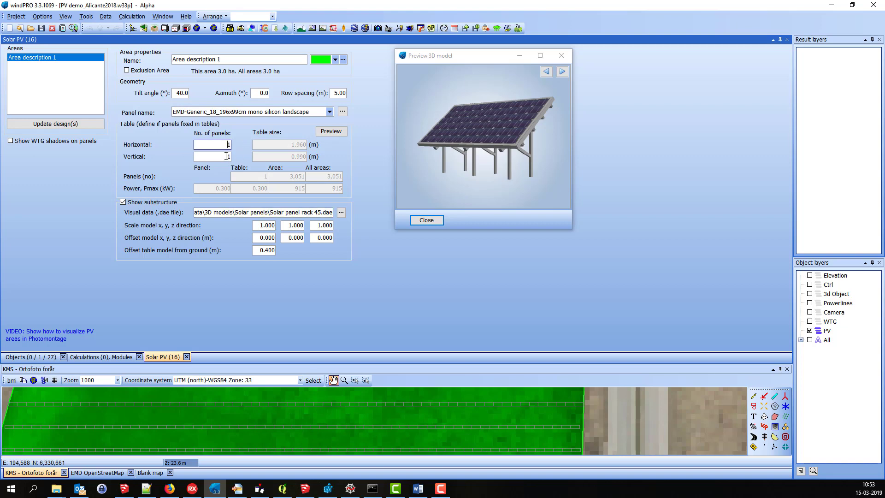
pyautogui.write('2')
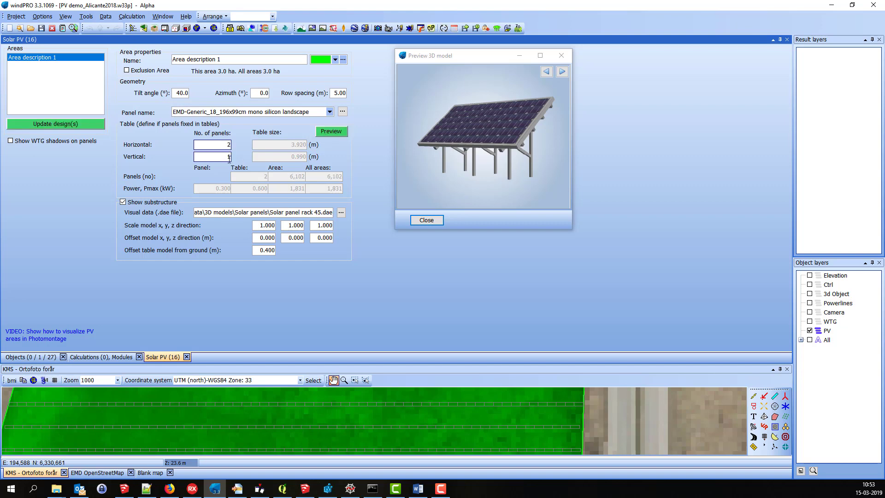
pyautogui.doubleClick(229, 156)
pyautogui.write('2')
pyautogui.press('Tab')
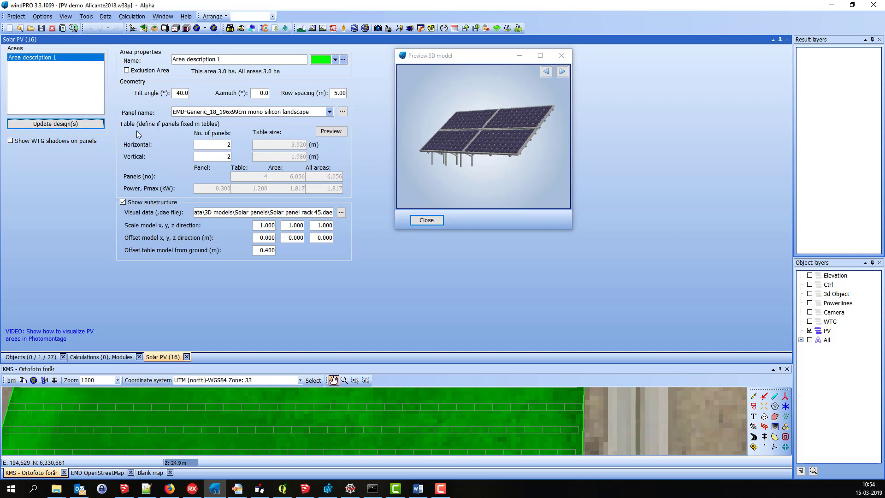
# Scale the substructure model to 2.000 in x, 2.000 in y and 1.400 in z, and refresh the 3D preview.
pyautogui.click(211, 154)
pyautogui.press('Tab')
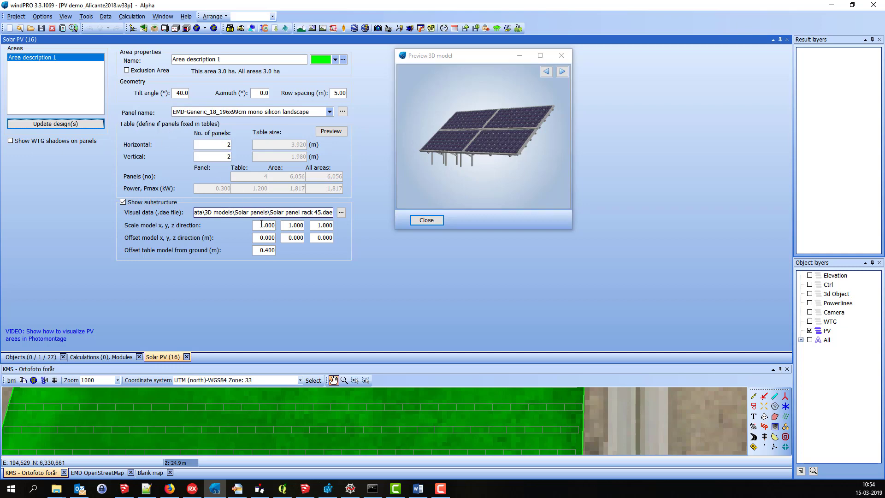
pyautogui.click(261, 224)
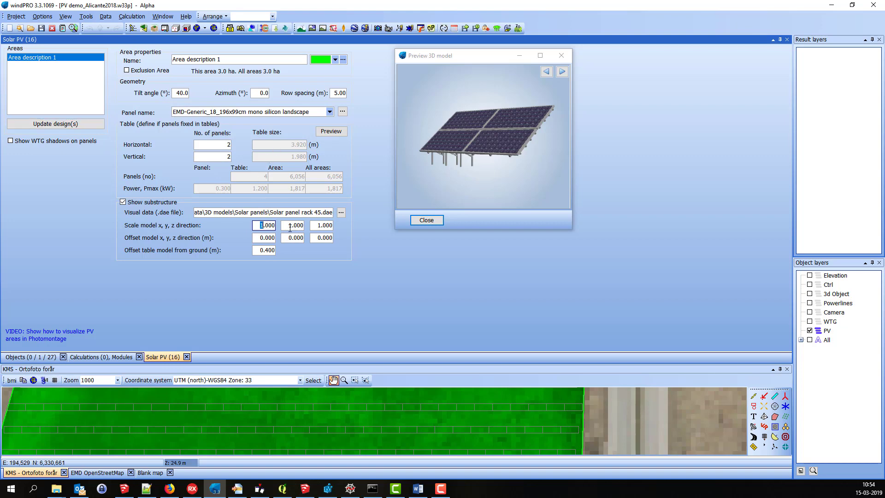
pyautogui.write('2')
pyautogui.click(287, 225)
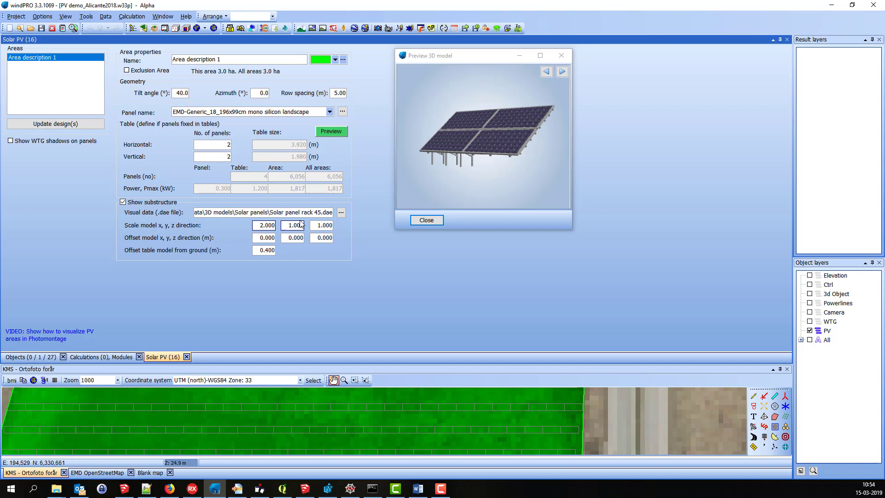
pyautogui.hotkey('shift', 'Right')
pyautogui.write('2')
pyautogui.click(319, 225)
pyautogui.press('Right')
pyautogui.press('Right')
pyautogui.hotkey('shift', 'Right')
pyautogui.click(342, 132)
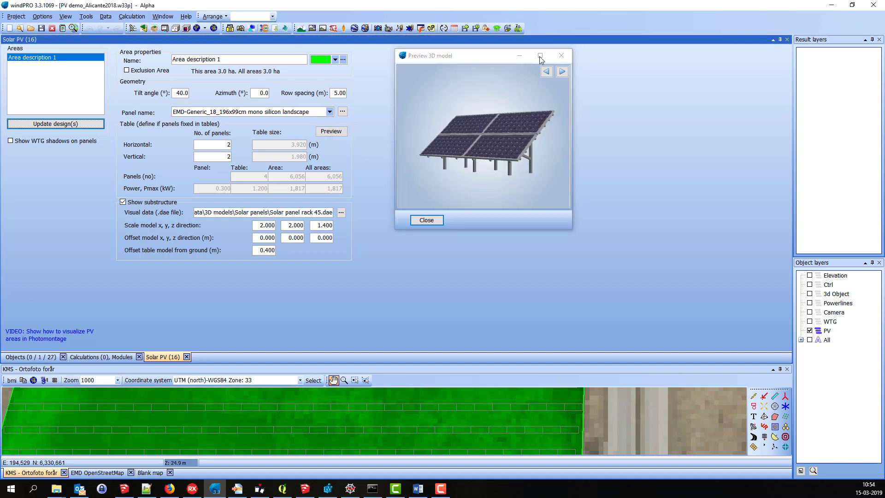
# View the panel table from the side in the 3D preview and review the substructure's scale factors.
pyautogui.click(547, 72)
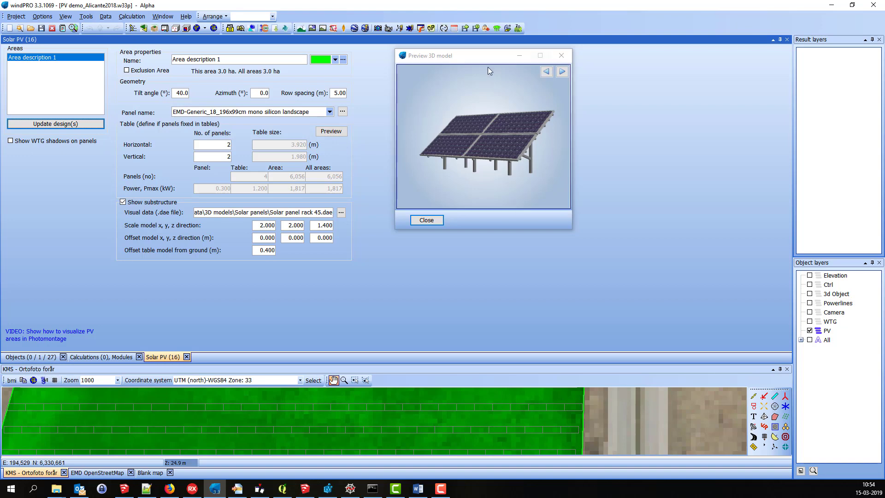
pyautogui.click(533, 83)
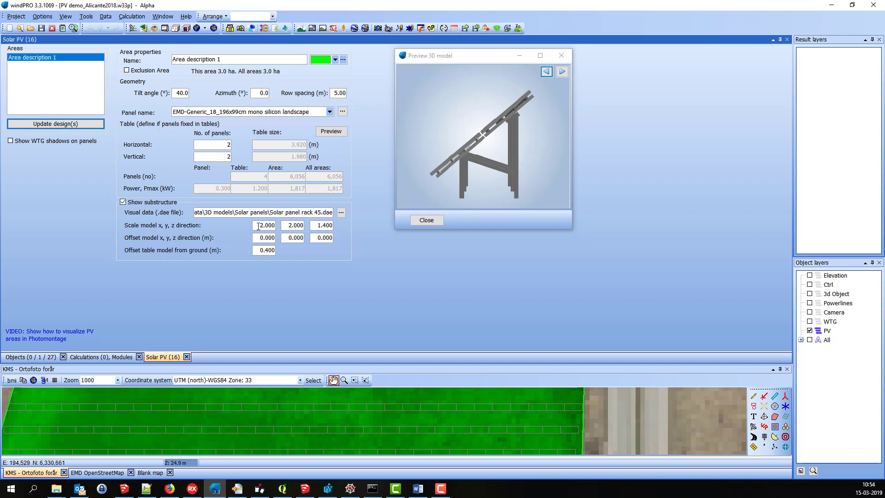
pyautogui.click(272, 226)
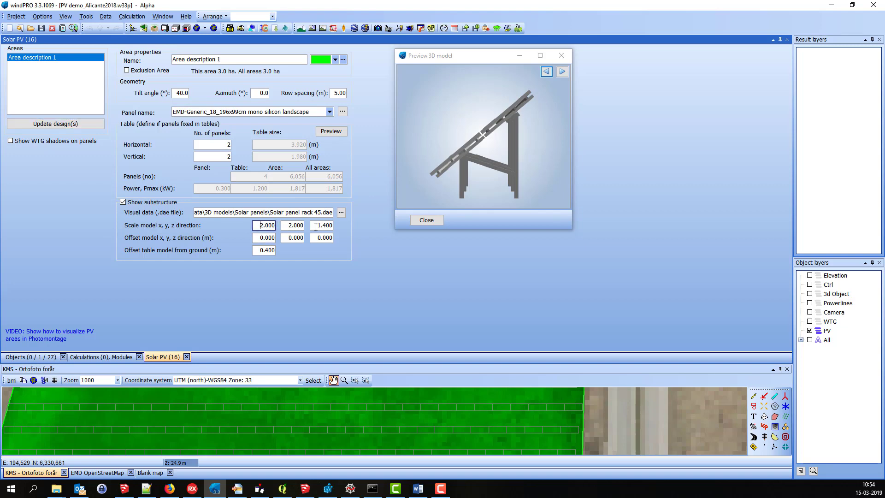
pyautogui.moveTo(316, 227); pyautogui.dragTo(316, 225)
pyautogui.press('Tab')
pyautogui.press('Tab')
# Inspect the full path of the substructure's visual data file, and close the 3D preview.
pyautogui.doubleClick(322, 212)
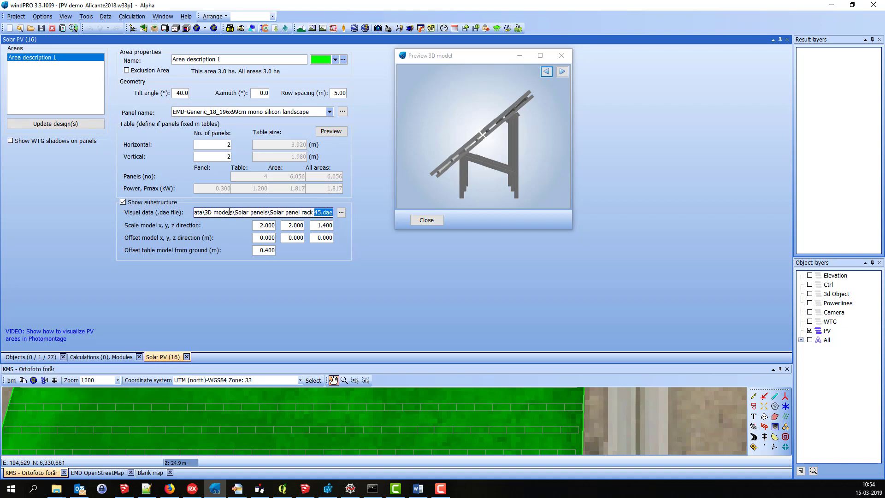
pyautogui.press('Left')
pyautogui.hotkey('shift', 'Home')
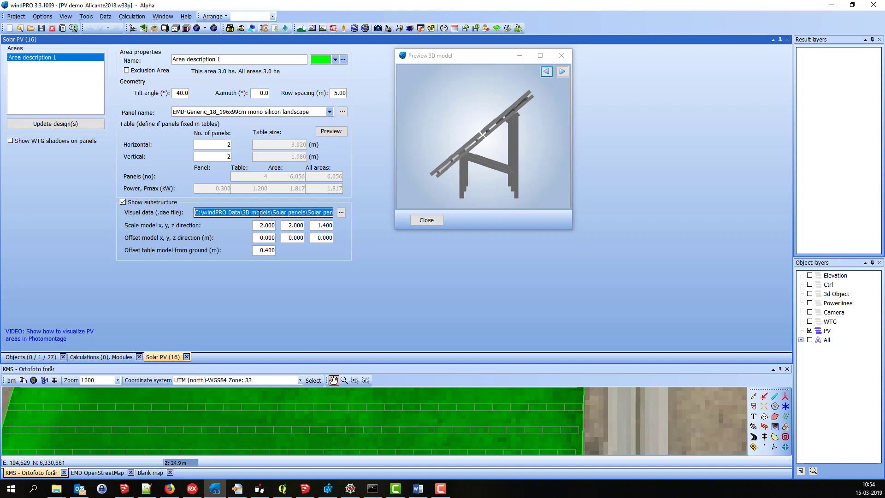
pyautogui.click(332, 213)
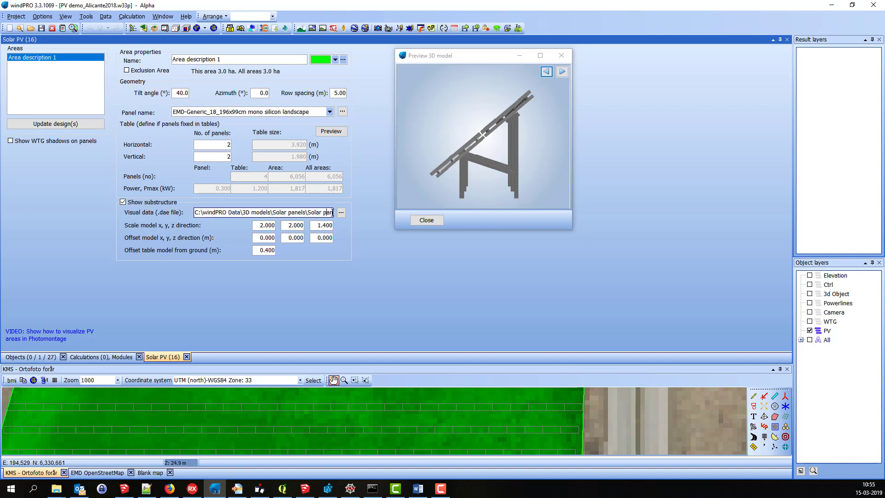
pyautogui.moveTo(332, 212); pyautogui.dragTo(333, 212)
pyautogui.click(331, 211)
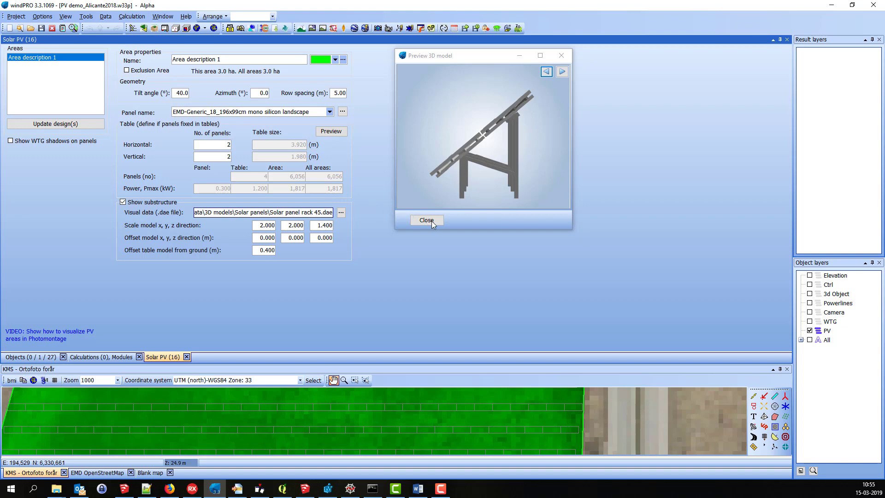
pyautogui.press('Return')
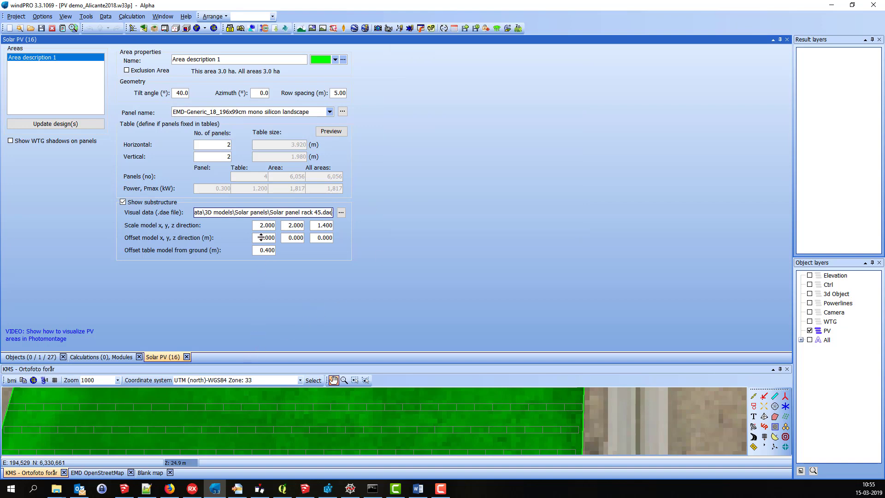
# Enlarge the map view and add a second area named Exclusion, coloured yellow and marked as an exclusion area.
pyautogui.moveTo(266, 180); pyautogui.dragTo(266, 180)
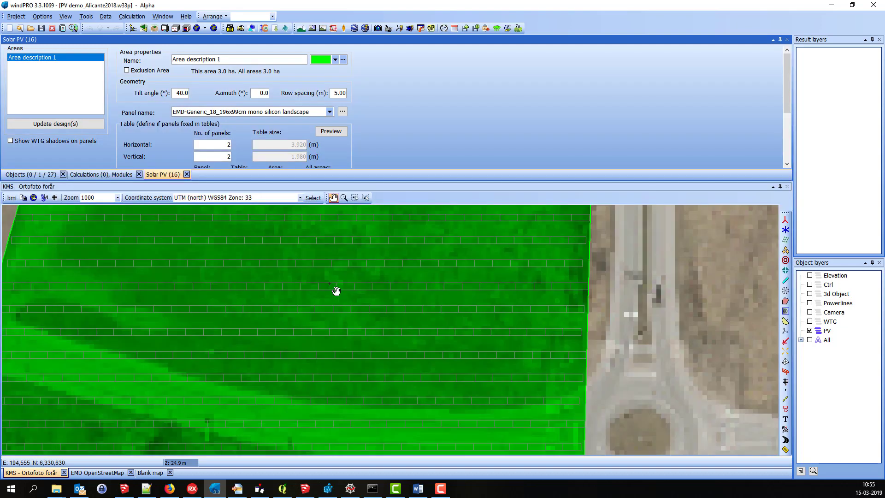
pyautogui.scroll(-1, 336, 290)
pyautogui.scroll(-1, 206, 272)
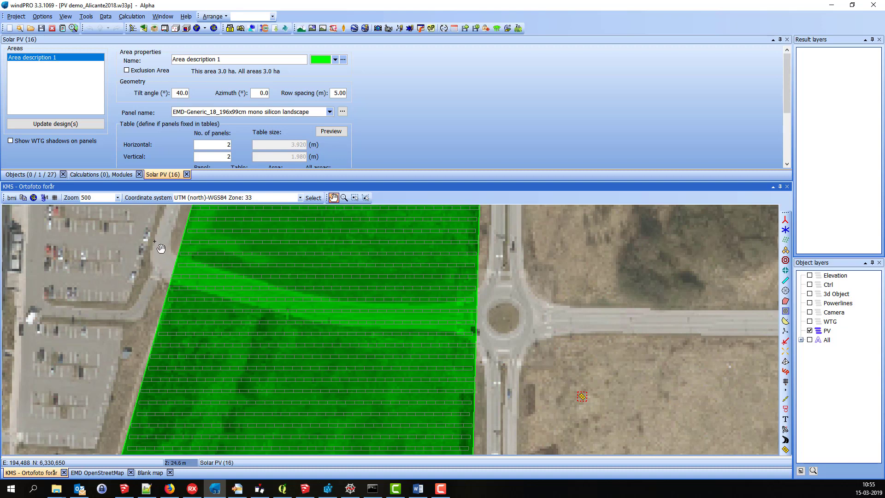
pyautogui.rightClick(187, 285)
pyautogui.click(191, 280)
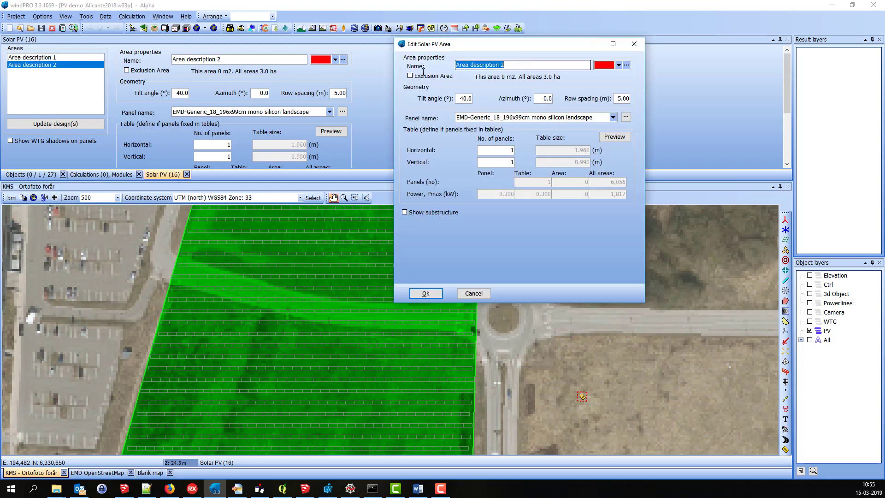
pyautogui.write('Exclusion')
pyautogui.click(619, 65)
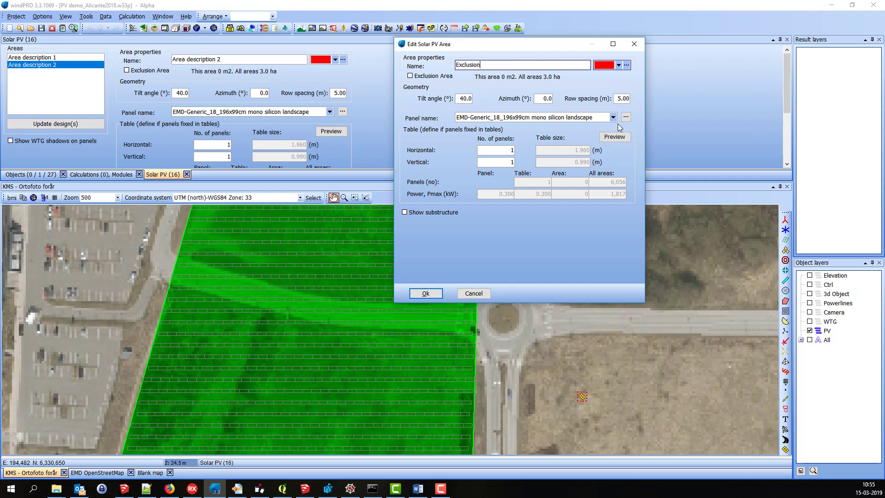
pyautogui.click(618, 124)
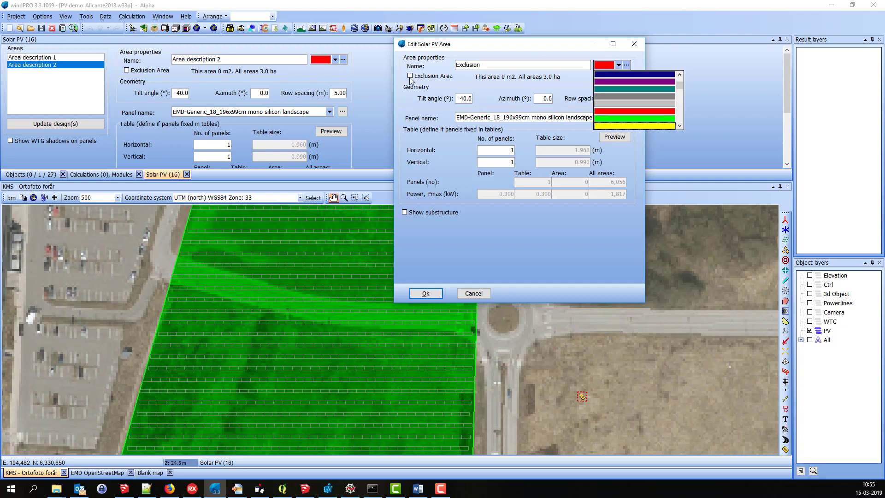
pyautogui.click(425, 294)
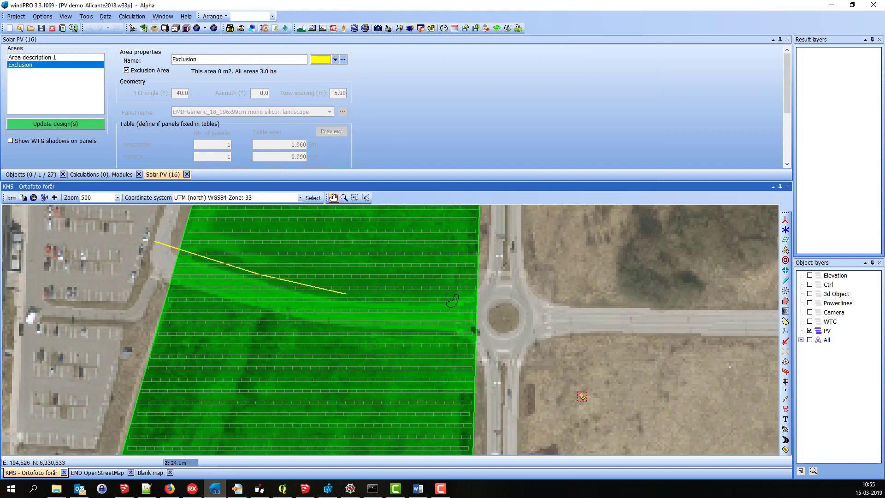
# Outline an exclusion polygon of about 3,370 m² along the road strip and beside the roundabout, finish drawing, and update the design.
pyautogui.doubleClick(448, 257)
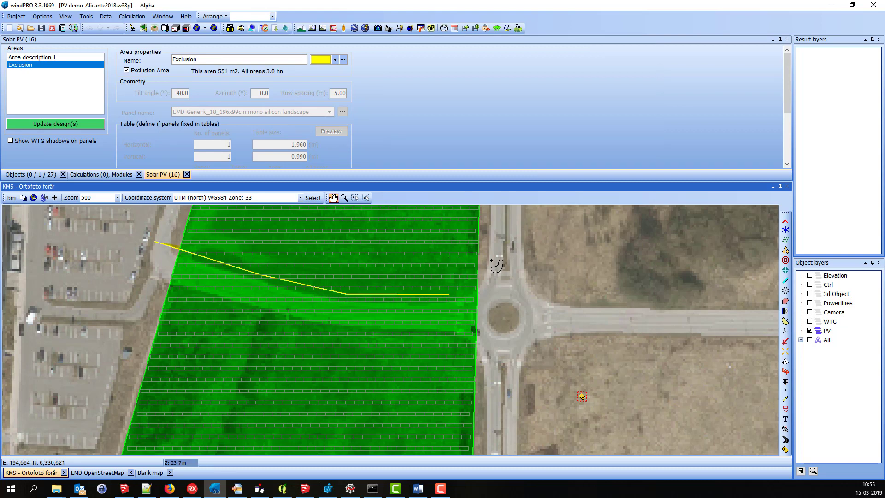
pyautogui.click(496, 373)
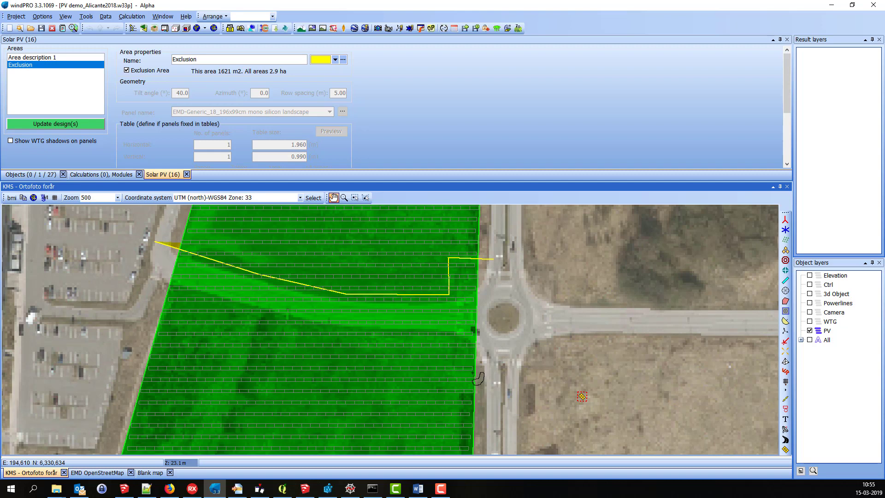
pyautogui.click(449, 373)
pyautogui.click(446, 359)
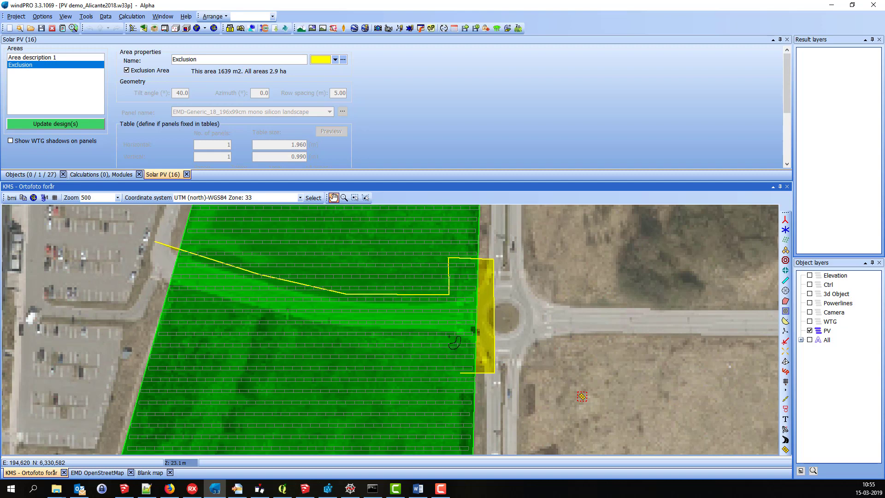
pyautogui.click(343, 334)
pyautogui.click(138, 280)
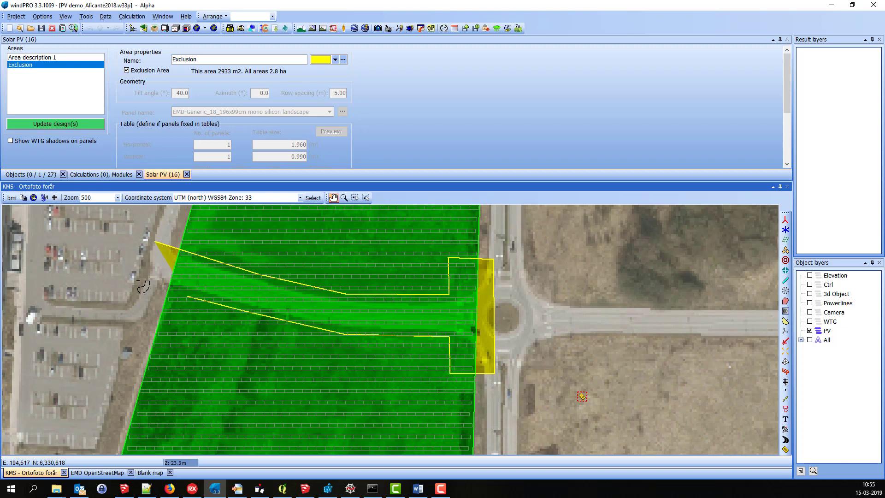
pyautogui.rightClick(171, 319)
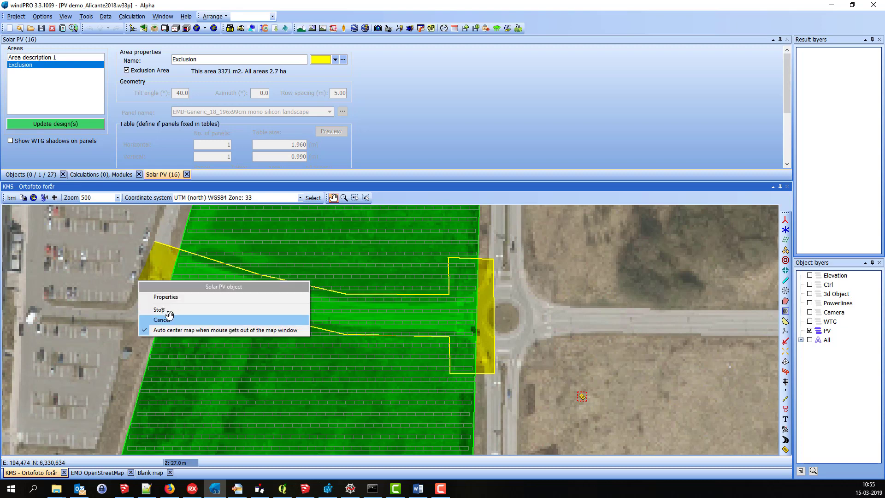
pyautogui.click(169, 316)
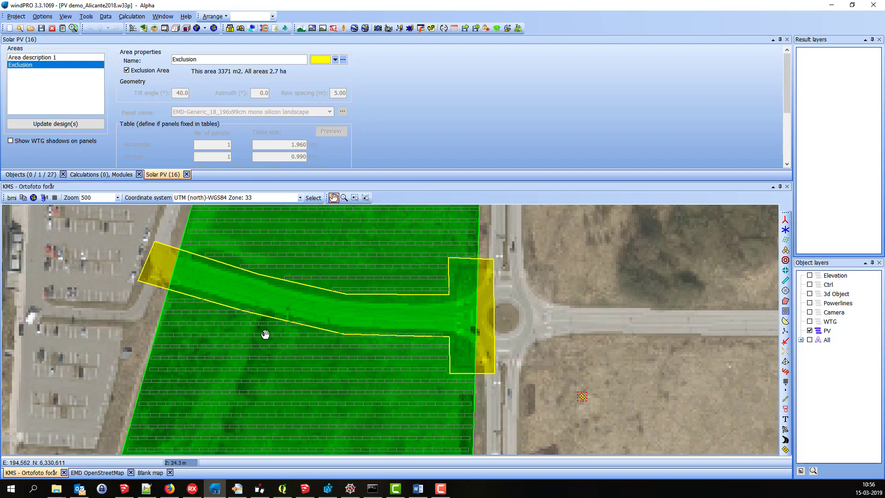
# Fine-tune the exclusion polygon by slightly moving the corner on its southern edge at the road strip's bend.
pyautogui.scroll(1, 266, 339)
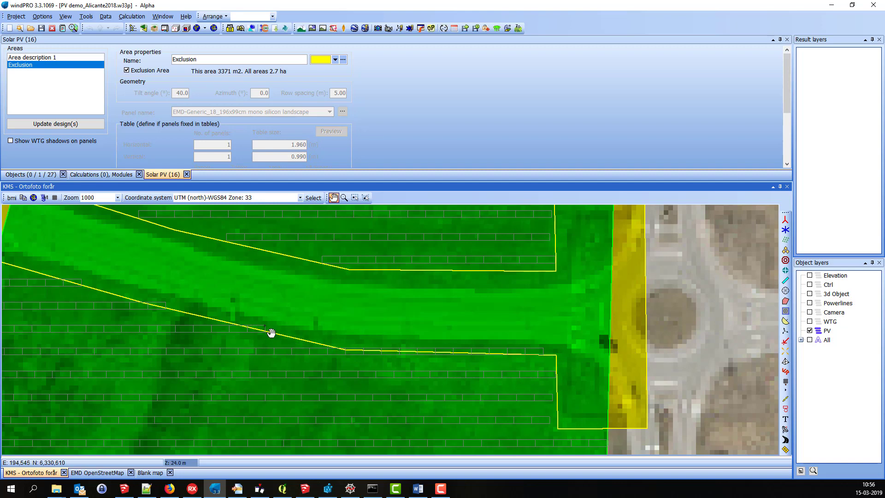
pyautogui.click(351, 359)
pyautogui.moveTo(351, 359); pyautogui.dragTo(352, 362)
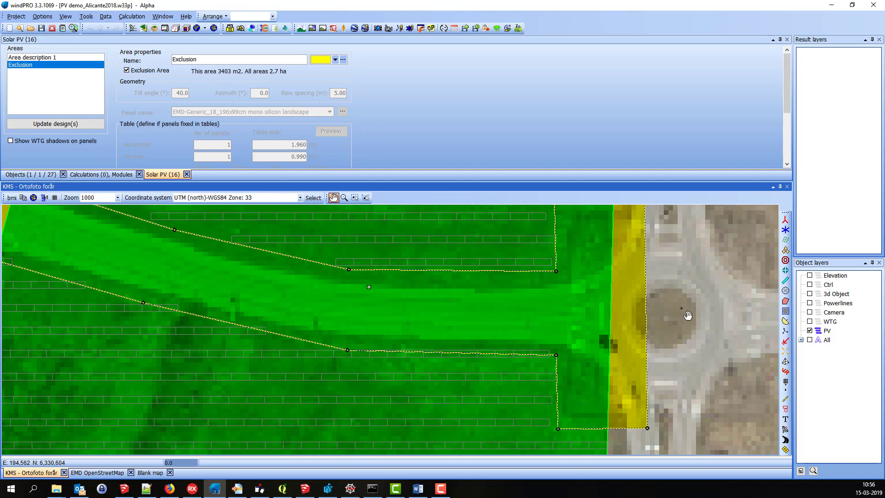
pyautogui.scroll(-1, 502, 347)
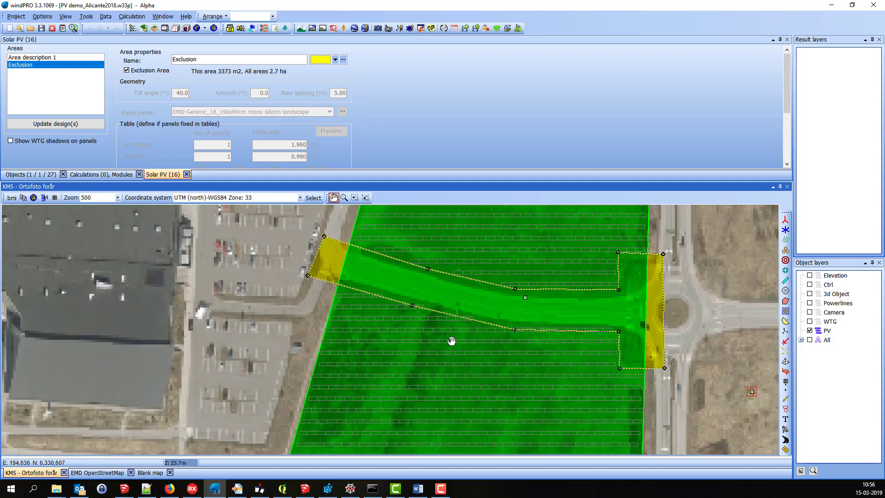
pyautogui.scroll(-1, 411, 330)
pyautogui.moveTo(639, 345); pyautogui.dragTo(597, 334)
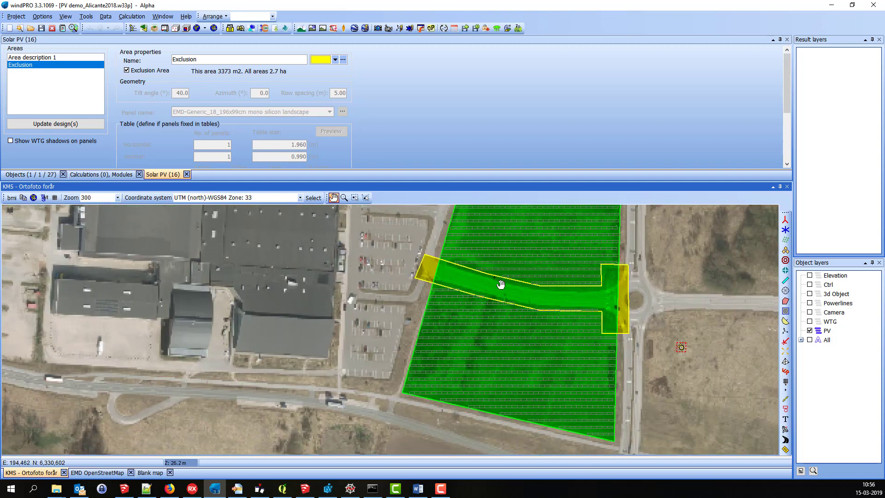
pyautogui.moveTo(375, 220); pyautogui.dragTo(338, 218)
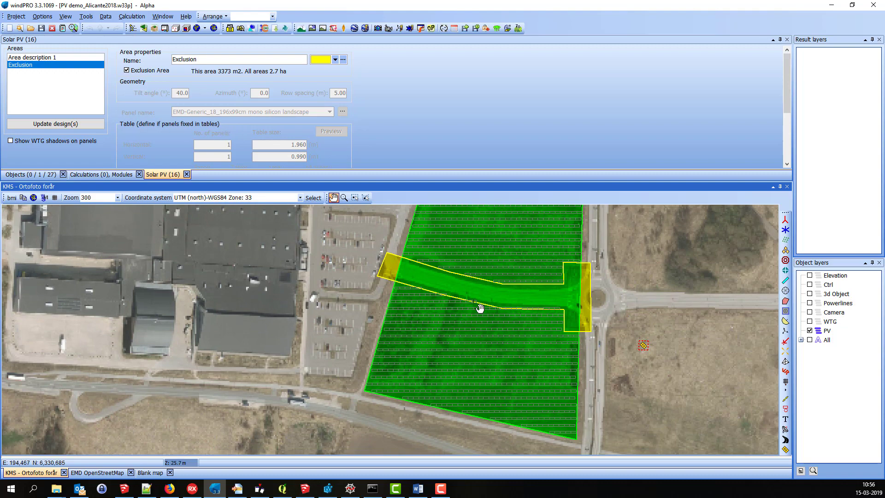
pyautogui.moveTo(556, 282); pyautogui.dragTo(498, 306)
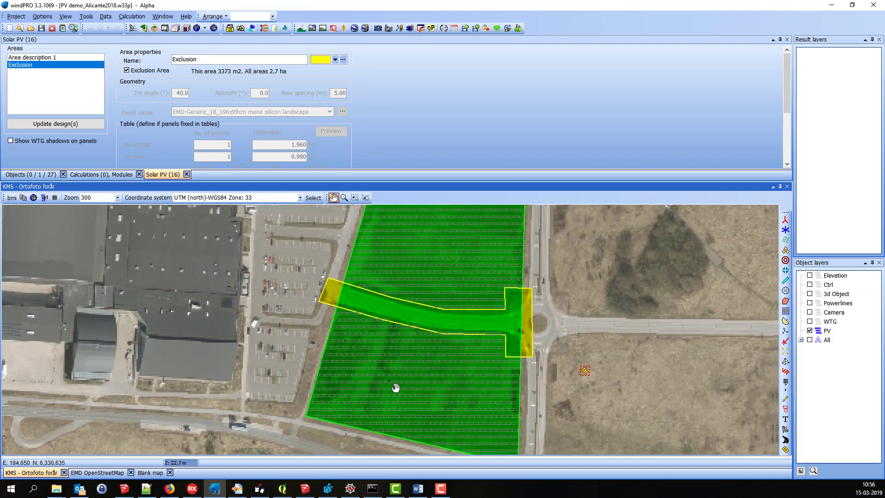
# Create a third solar PV area with the default name and settings, ready to outline on the field east of the road.
pyautogui.moveTo(389, 382); pyautogui.dragTo(381, 385)
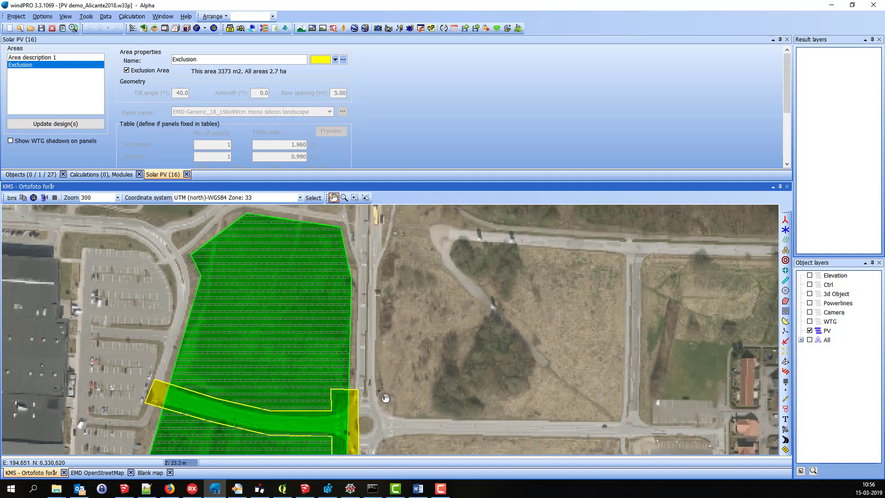
pyautogui.rightClick(385, 398)
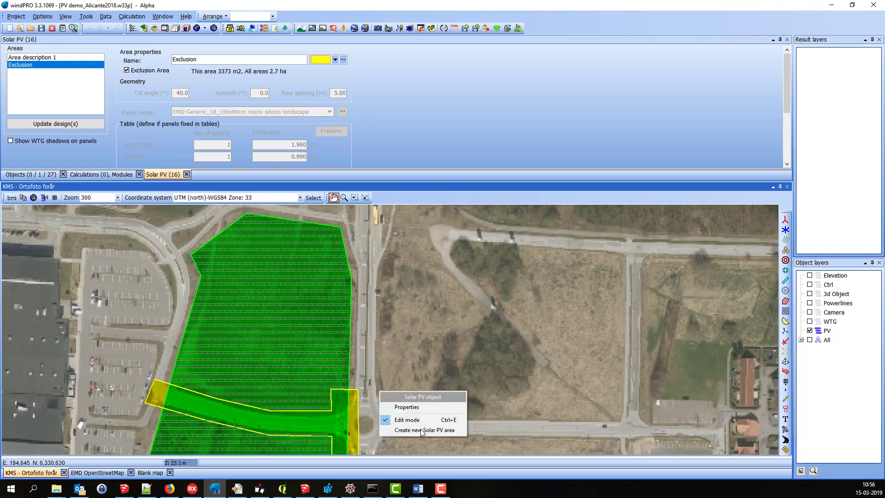
pyautogui.click(421, 431)
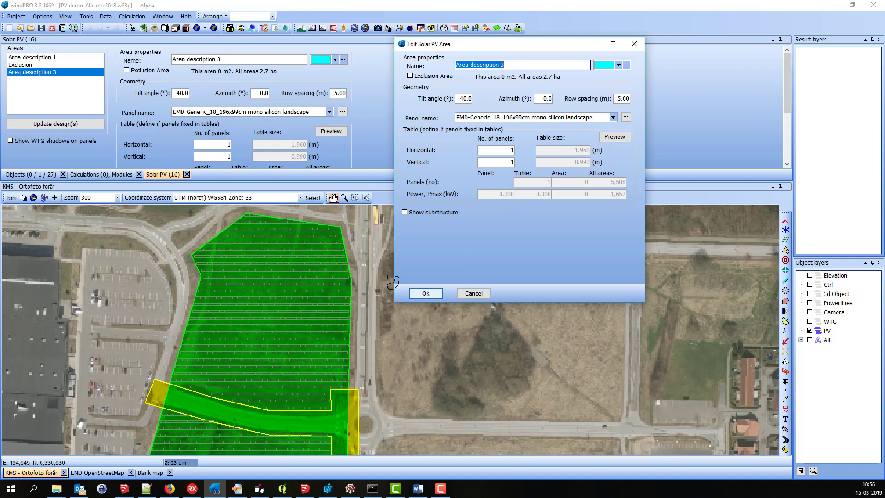
pyautogui.press('Return')
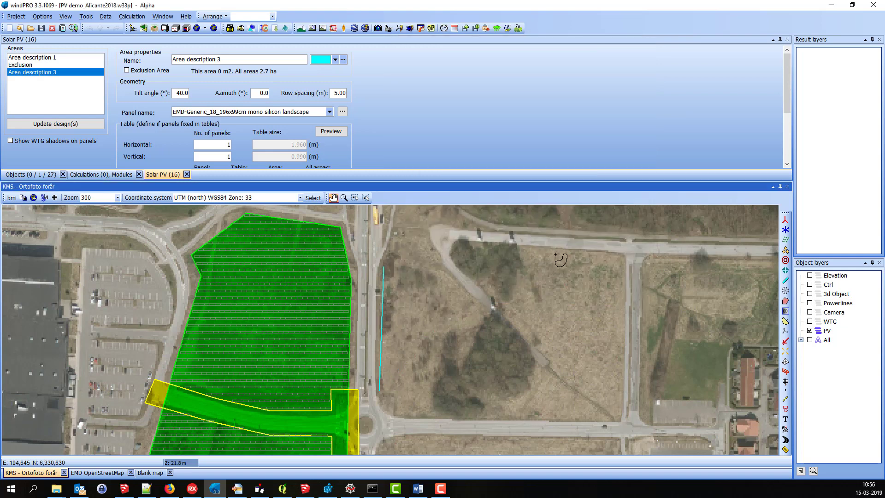
# Outline a PV area of about 1.9 ha on the field northeast of the roundabout, leaving out the dead-end track, and finish drawing.
pyautogui.click(398, 232)
pyautogui.click(539, 255)
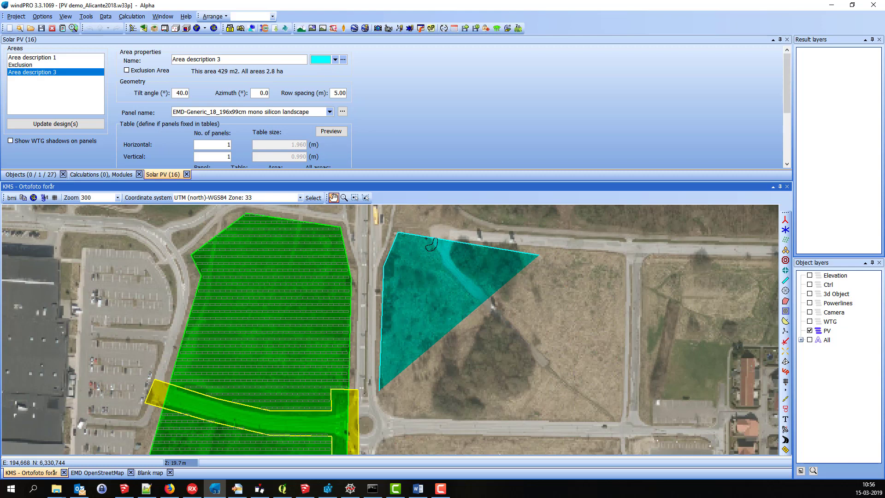
pyautogui.click(484, 318)
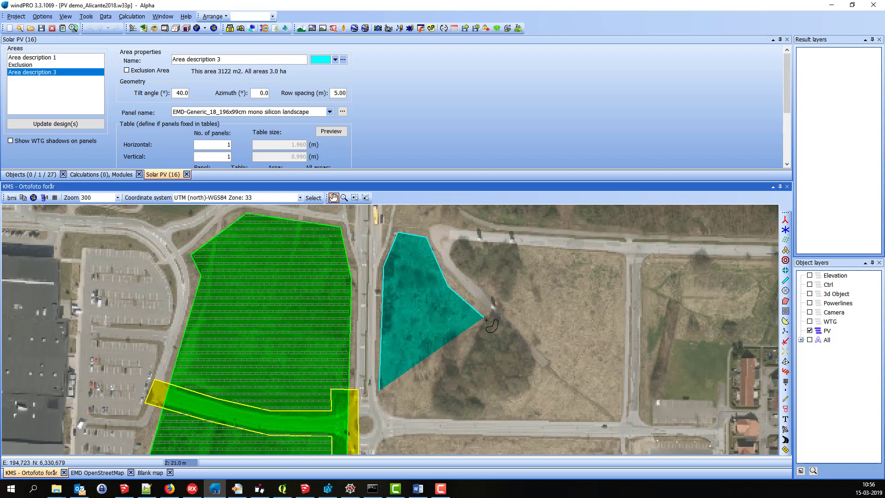
pyautogui.click(487, 320)
pyautogui.click(504, 299)
pyautogui.click(461, 250)
pyautogui.click(598, 249)
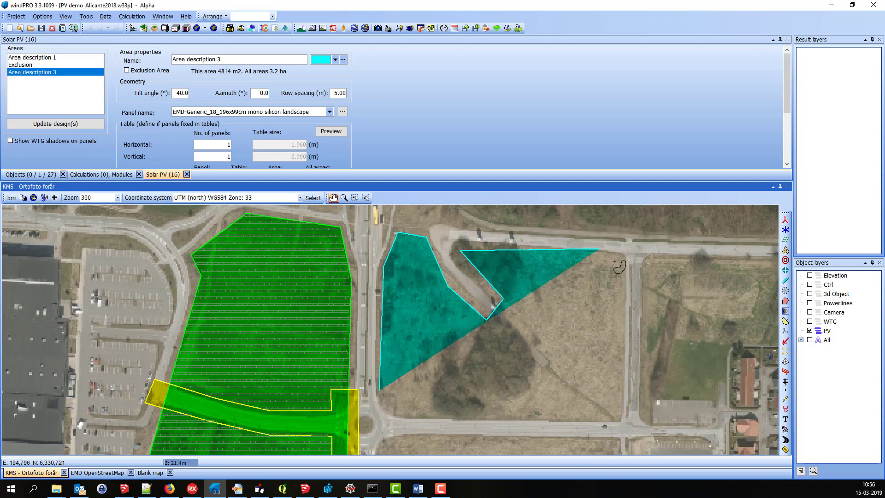
pyautogui.doubleClick(625, 259)
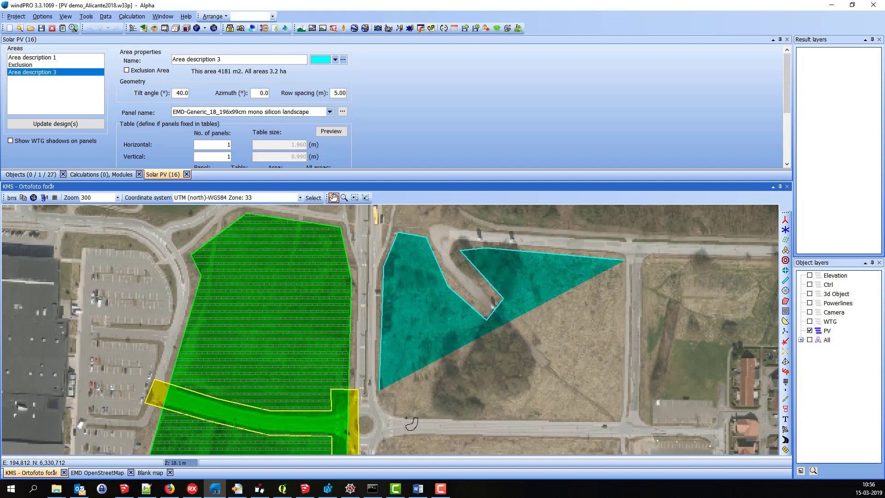
pyautogui.click(394, 412)
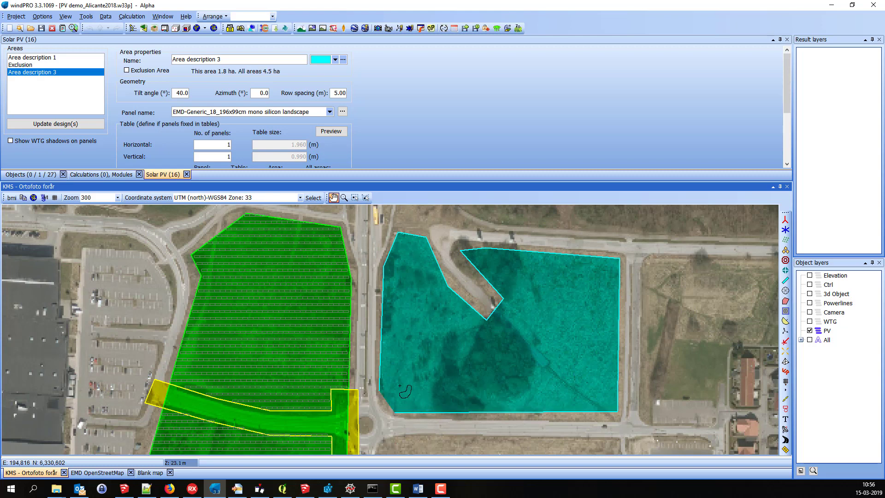
pyautogui.rightClick(437, 423)
pyautogui.click(437, 422)
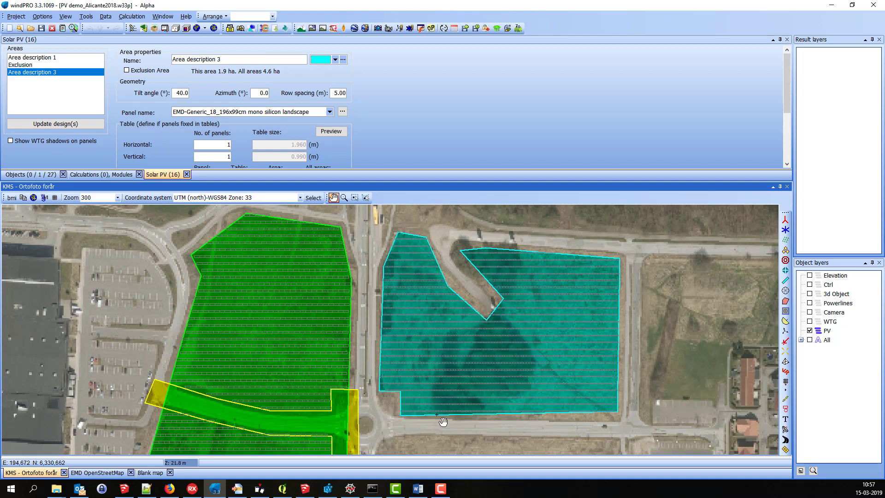
# Turn off edit mode for the solar PV object and enlarge the area properties pane above the map.
pyautogui.rightClick(438, 415)
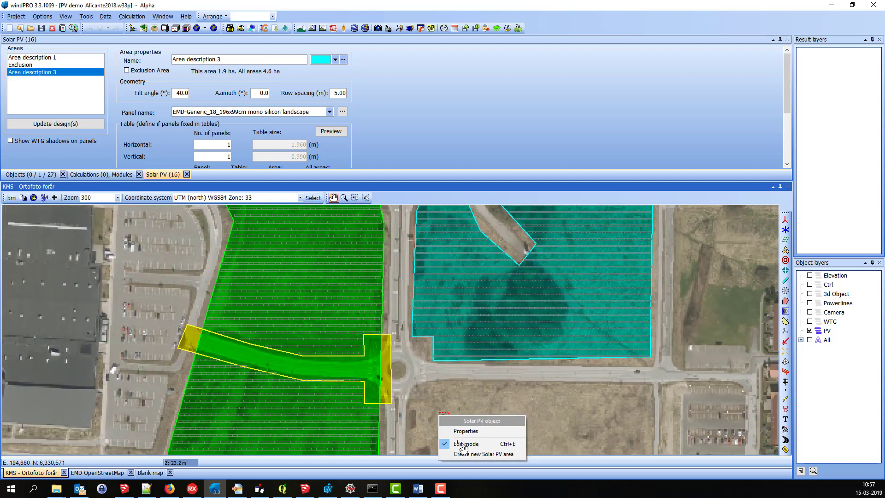
pyautogui.click(463, 446)
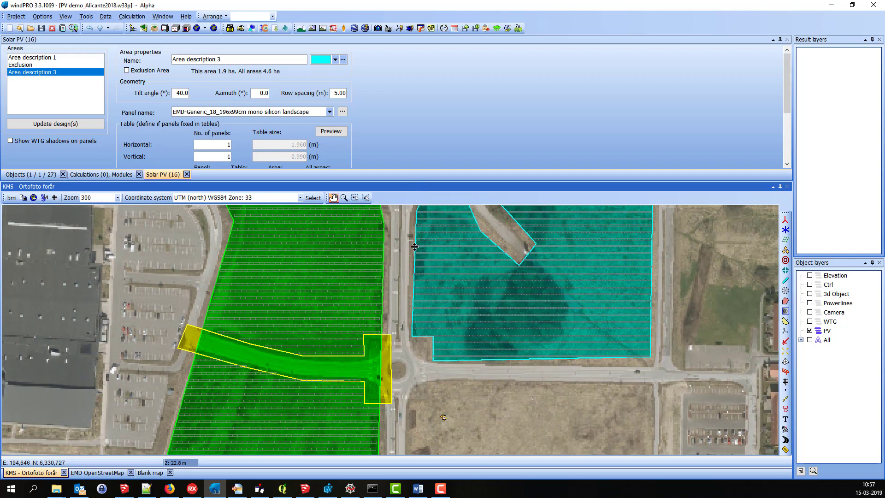
pyautogui.moveTo(414, 279); pyautogui.dragTo(414, 276)
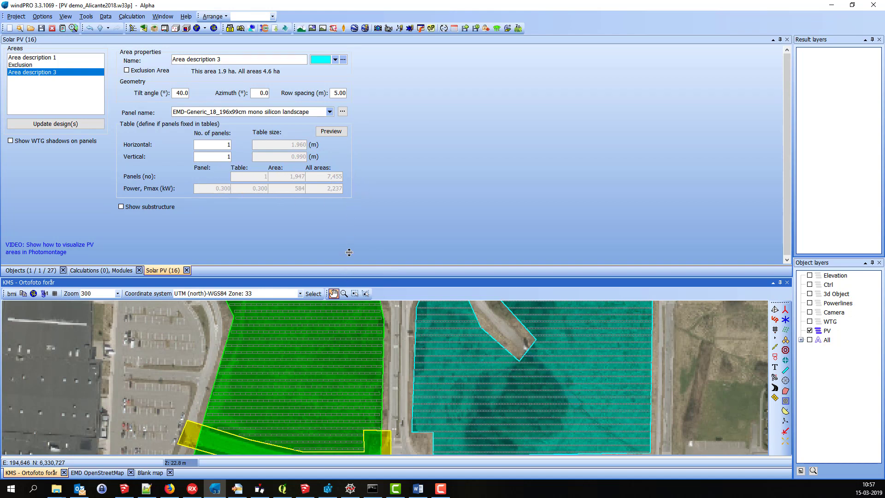
pyautogui.moveTo(349, 249); pyautogui.dragTo(354, 243)
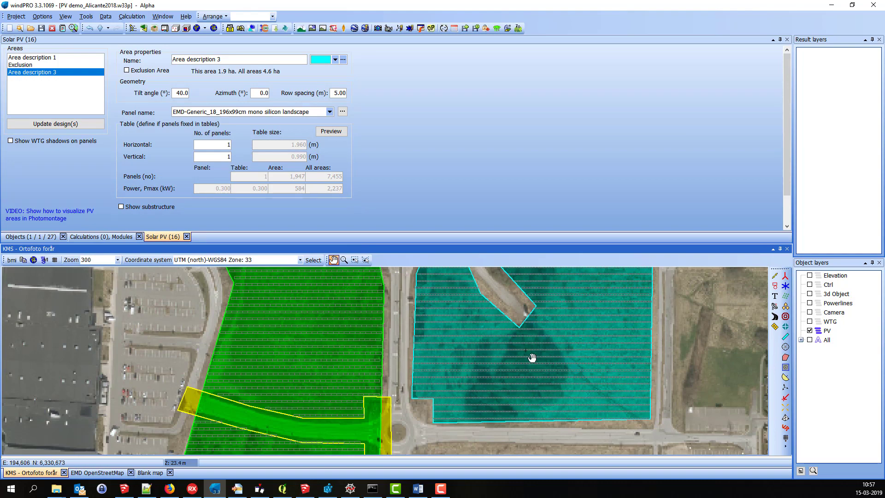
pyautogui.moveTo(653, 375); pyautogui.dragTo(660, 341)
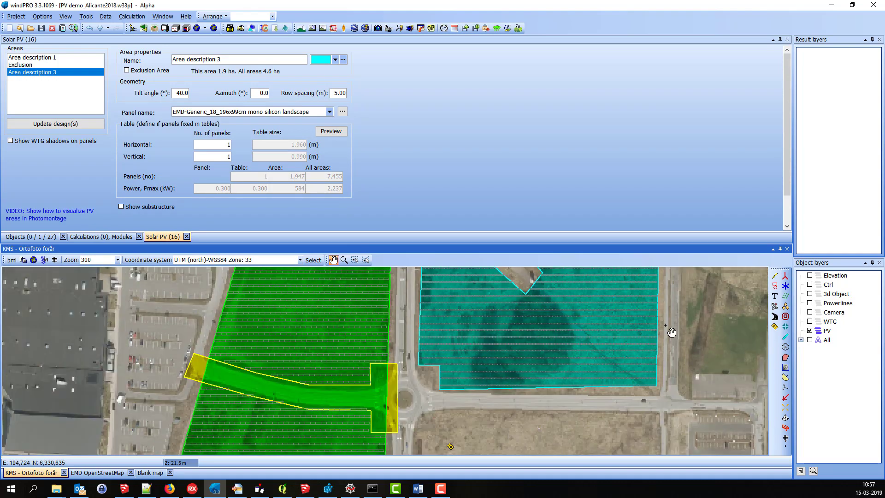
# Show the Camera object layer on the map and open the photomontage of the camera inside the western PV area.
pyautogui.click(810, 313)
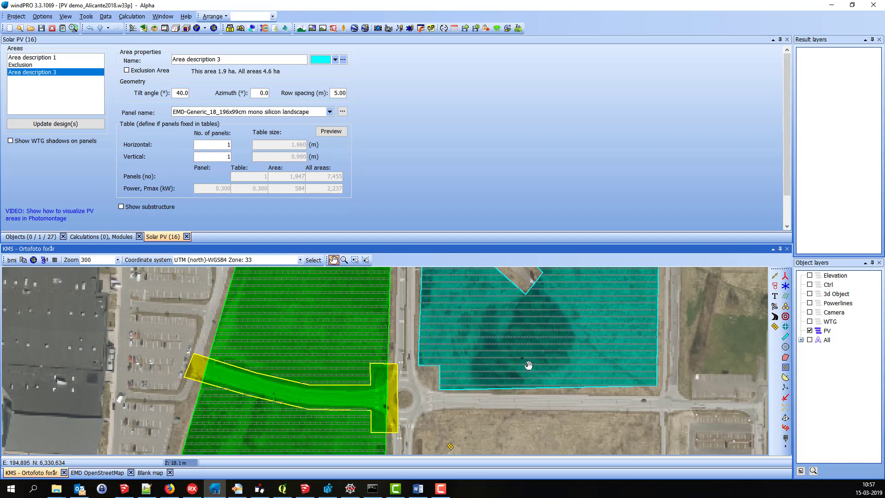
pyautogui.click(264, 393)
pyautogui.rightClick(291, 307)
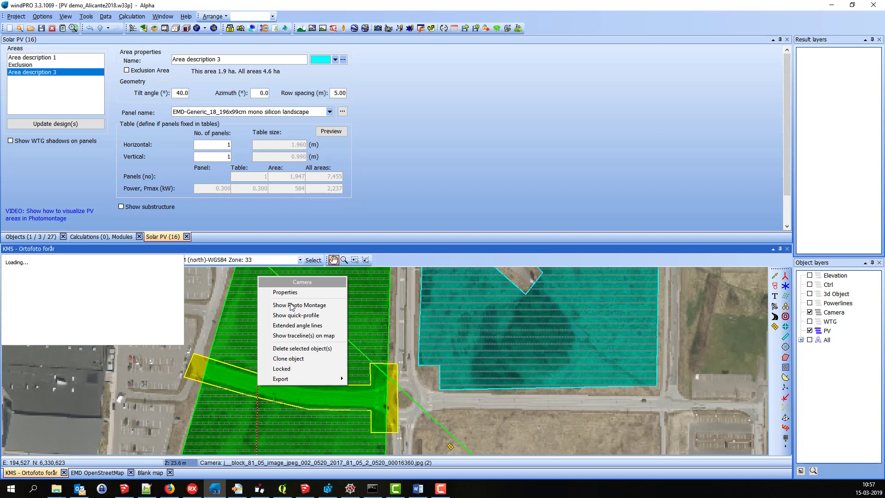
pyautogui.click(291, 305)
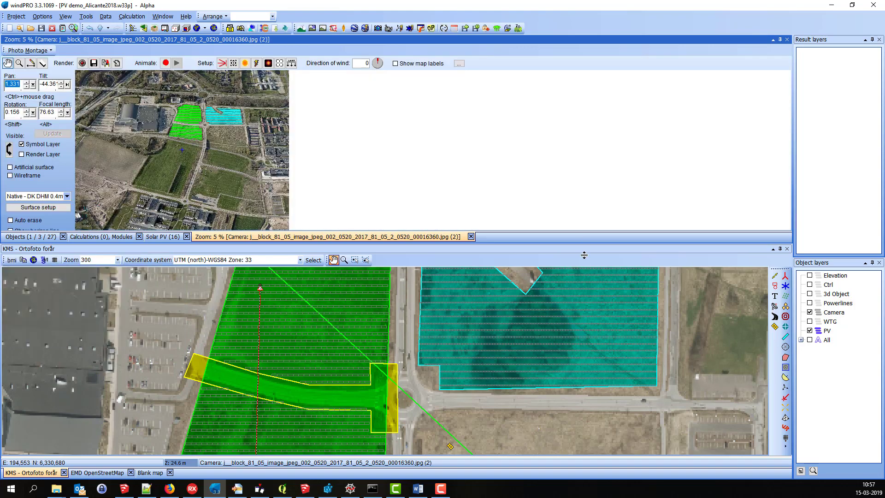
# Enlarge the photomontage view, render the solar panels, and examine the panel rows on both sides of the road.
pyautogui.moveTo(584, 255); pyautogui.dragTo(587, 278)
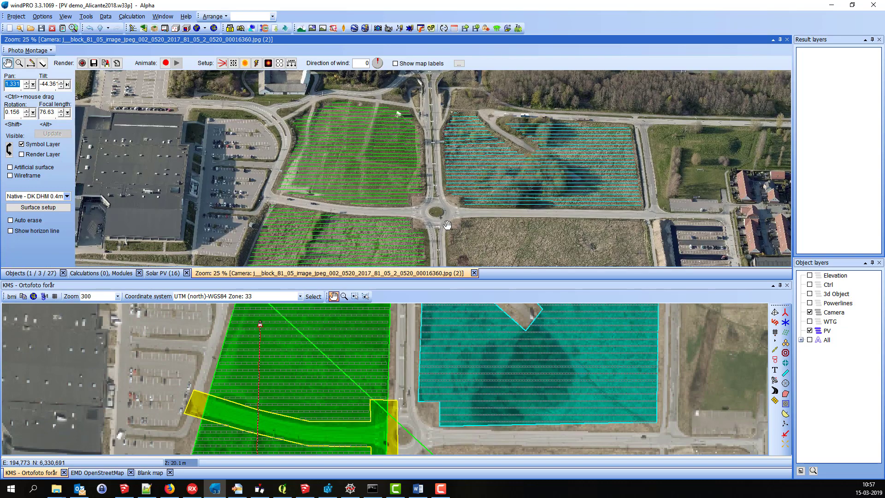
pyautogui.moveTo(379, 209); pyautogui.dragTo(307, 187)
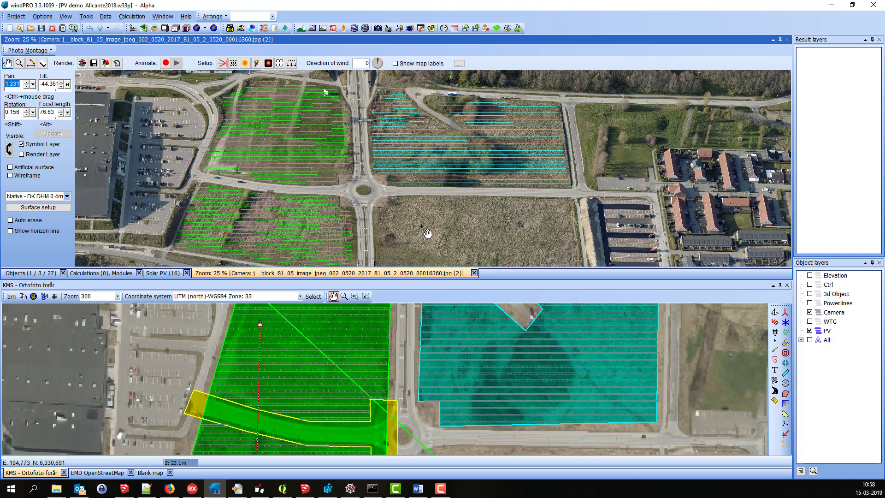
pyautogui.moveTo(424, 229); pyautogui.dragTo(420, 225)
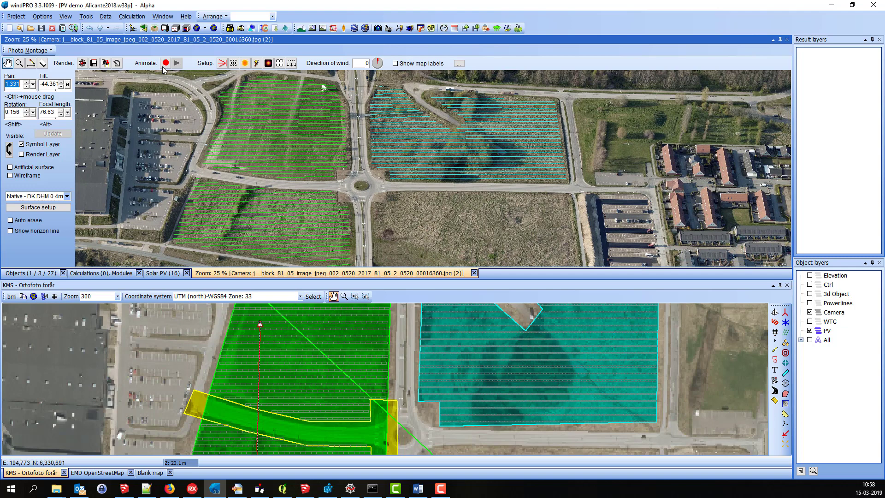
pyautogui.click(83, 63)
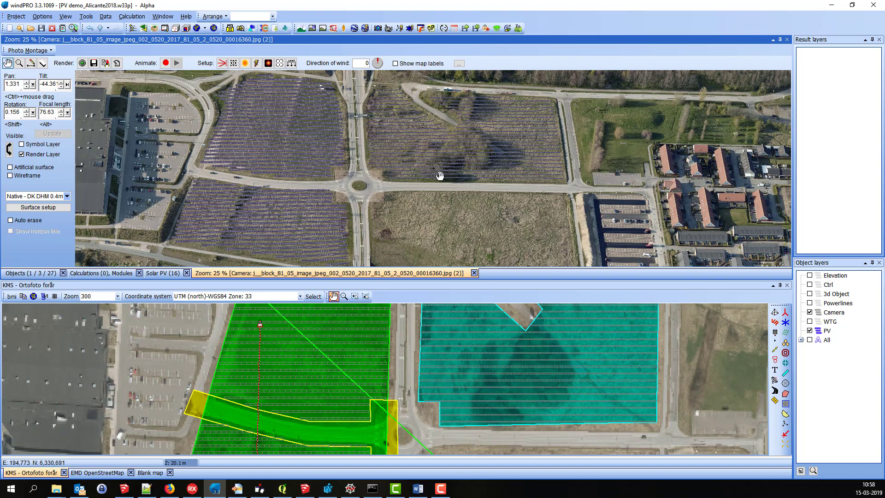
pyautogui.scroll(2, 440, 176)
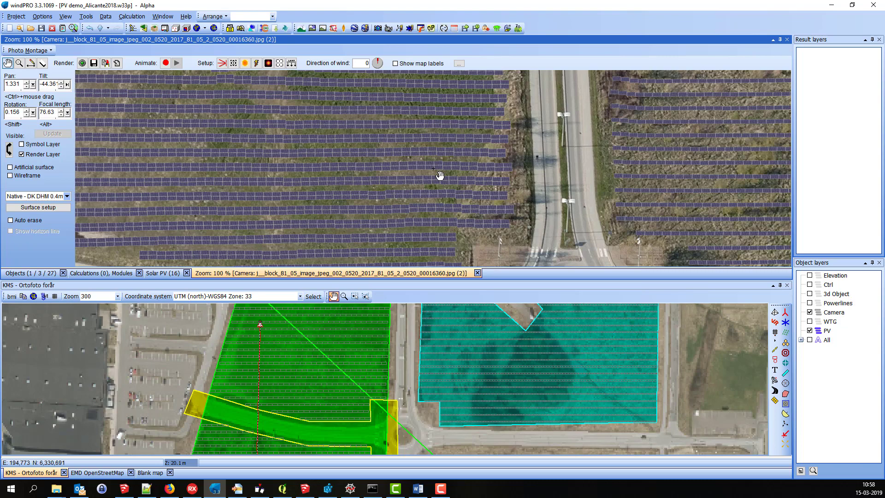
pyautogui.scroll(-1, 439, 175)
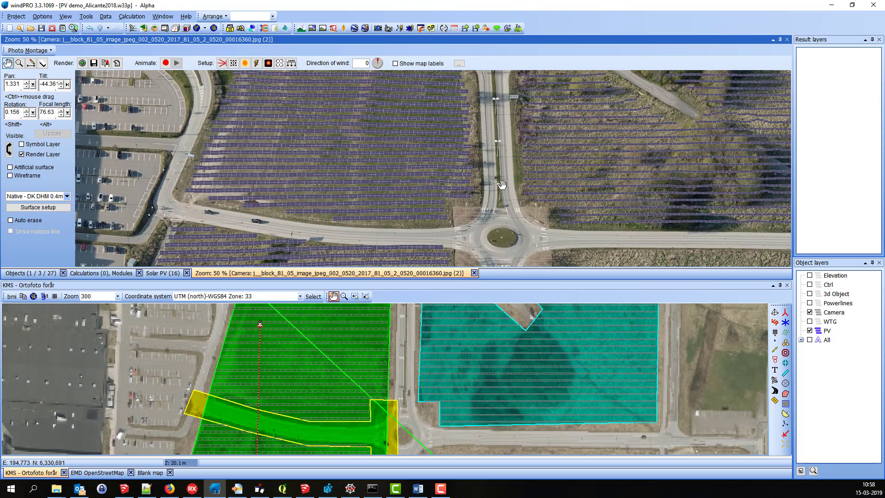
pyautogui.scroll(1, 502, 184)
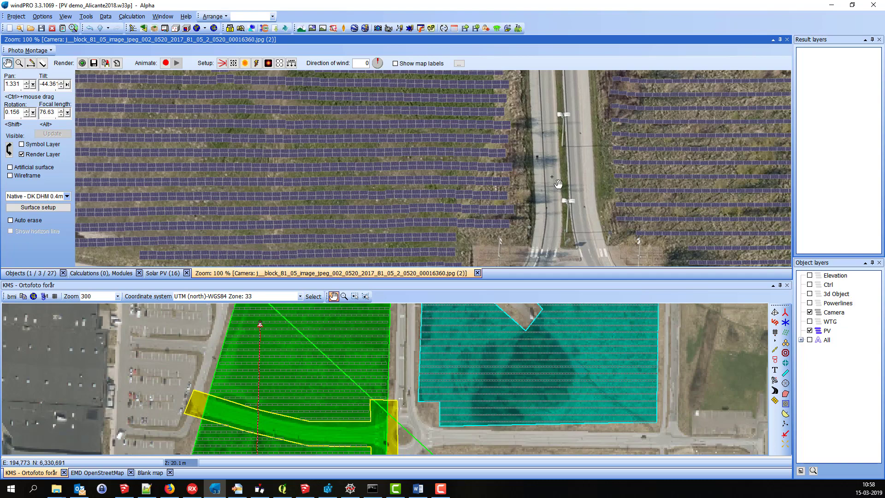
pyautogui.moveTo(552, 176); pyautogui.dragTo(527, 177)
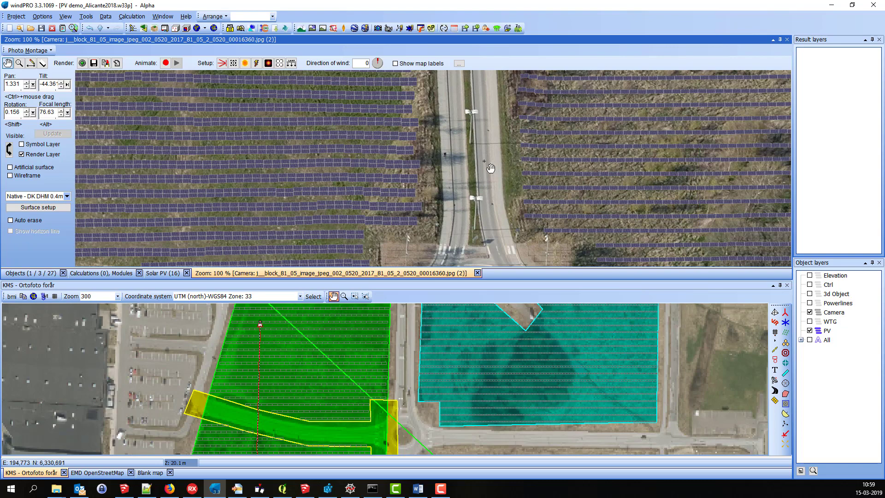
pyautogui.scroll(-1, 466, 175)
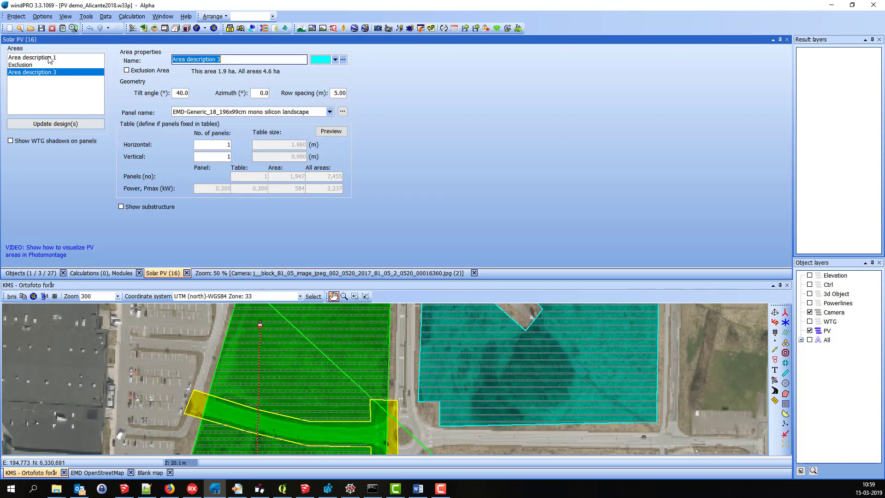
# Apply the settings of Area description 1 to all other layers except exclusion areas.
pyautogui.click(49, 58)
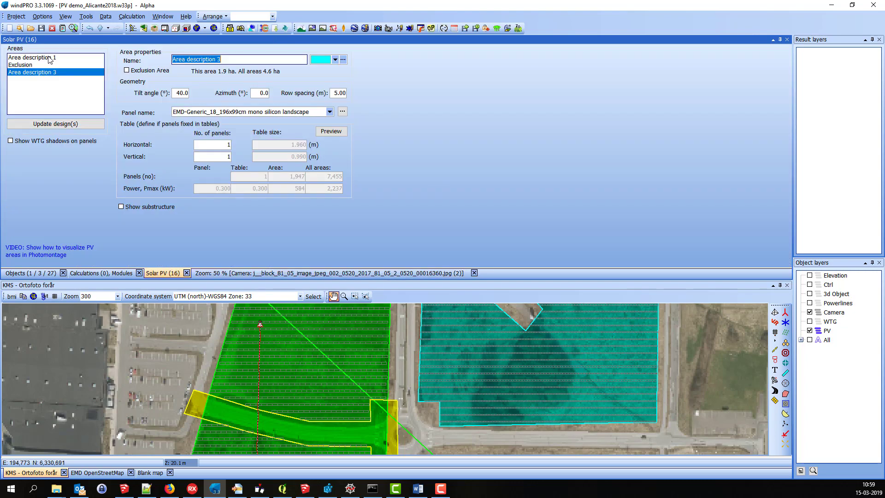
pyautogui.rightClick(94, 64)
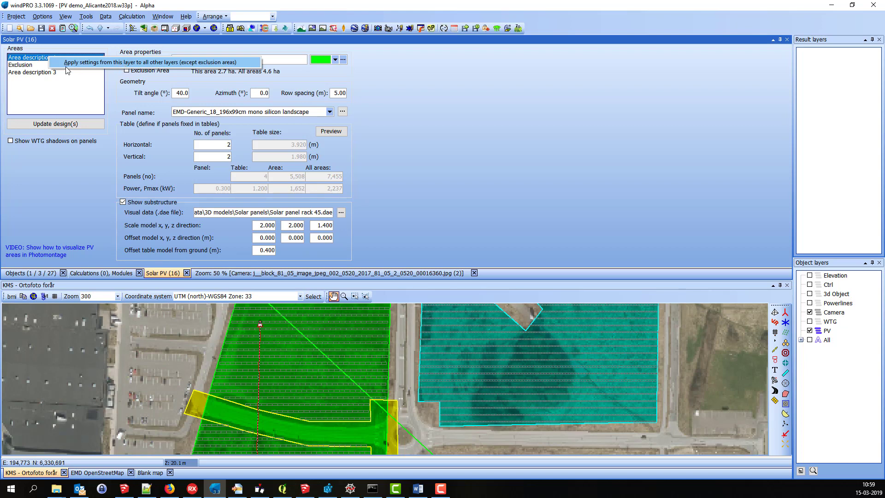
pyautogui.press('Return')
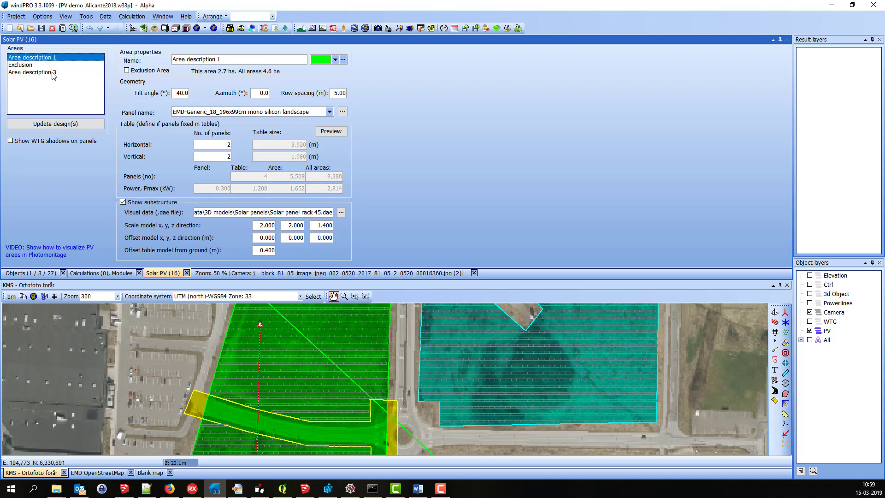
# Check the panel table settings of Area description 3 and render the photomontage again.
pyautogui.click(53, 74)
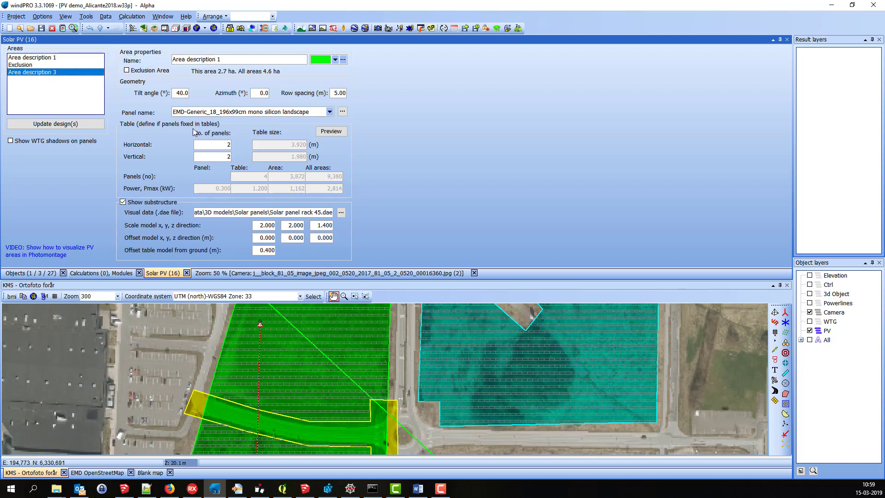
pyautogui.click(228, 146)
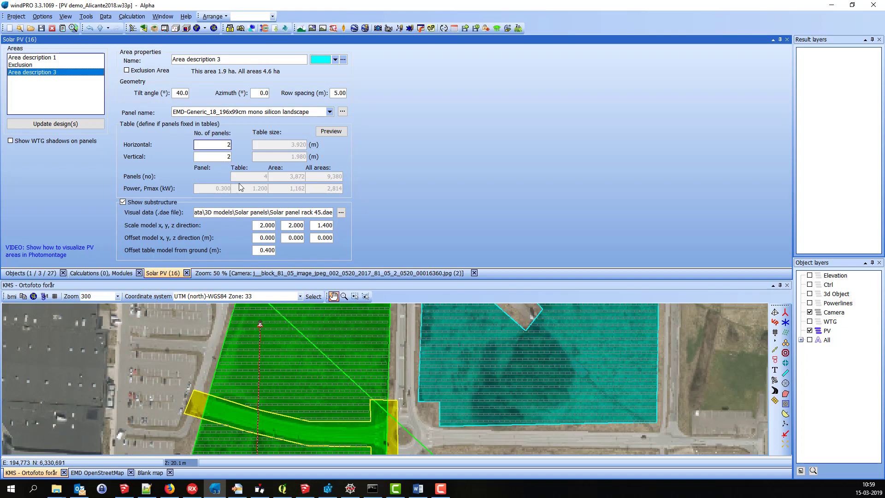
pyautogui.press('Tab')
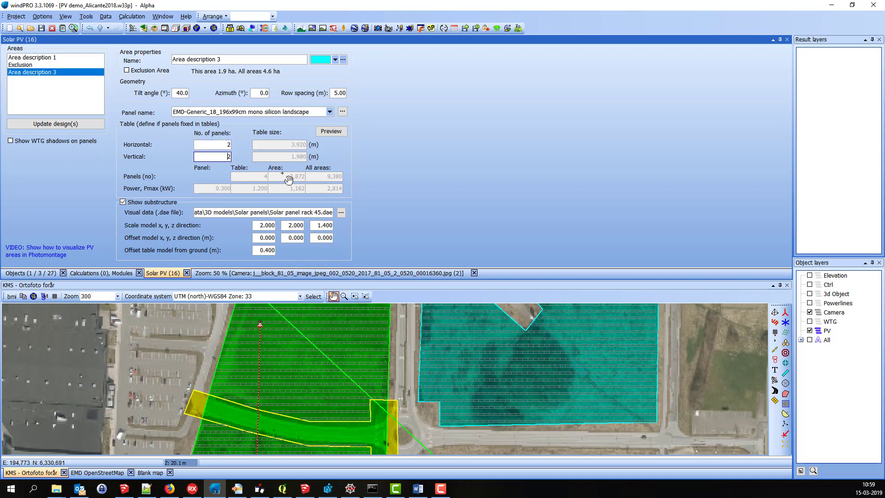
pyautogui.hotkey('ctrl', 'Tab')
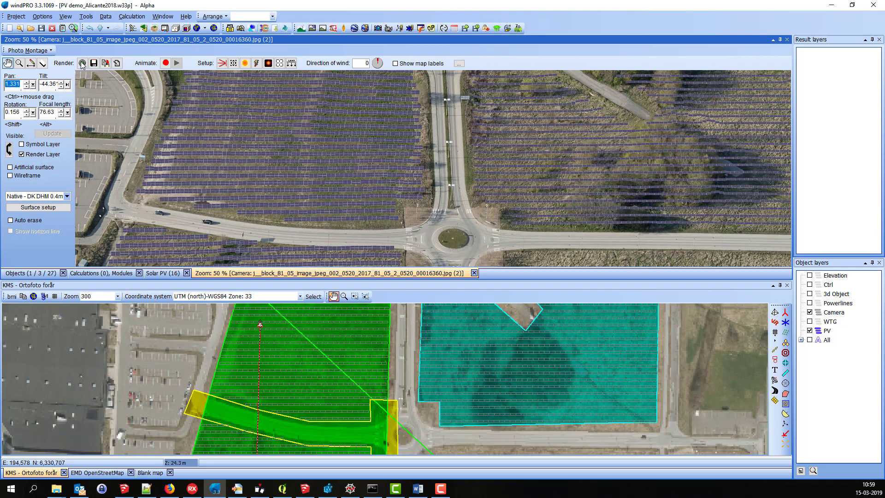
pyautogui.click(82, 63)
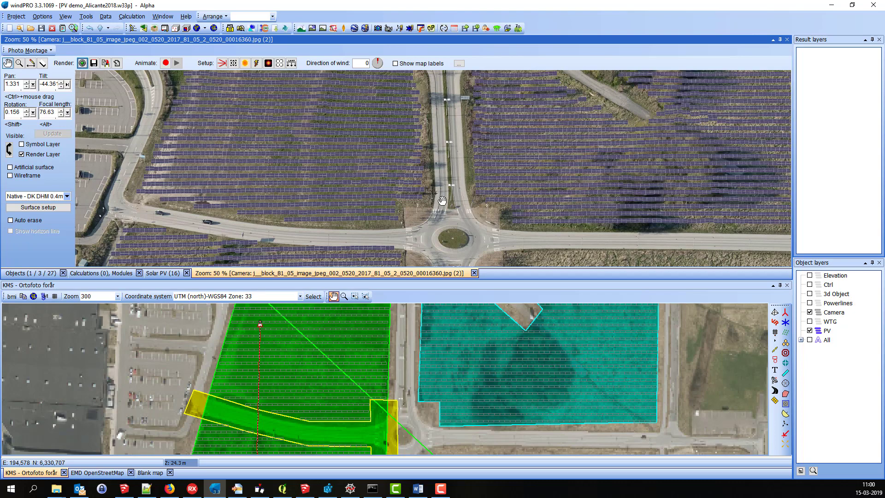
# Examine the rendered solar panel rows in the photomontage on both sides of the roads around the roundabout.
pyautogui.scroll(3, 443, 198)
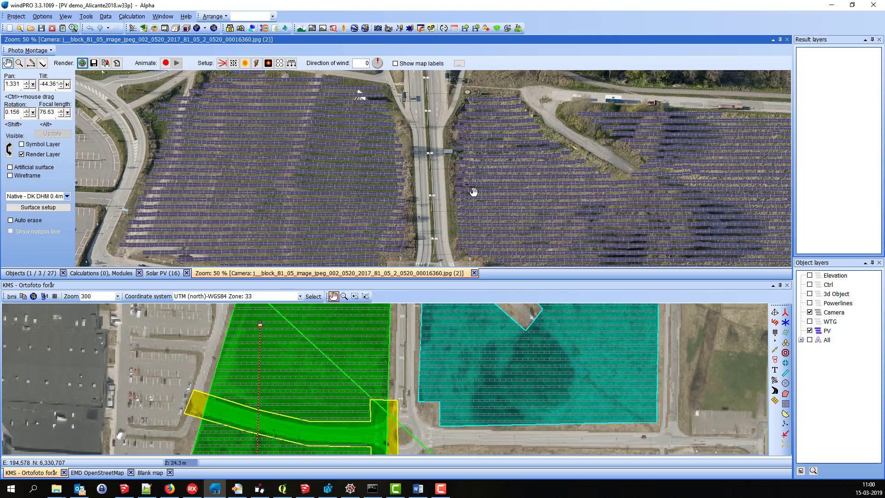
pyautogui.scroll(2, 397, 91)
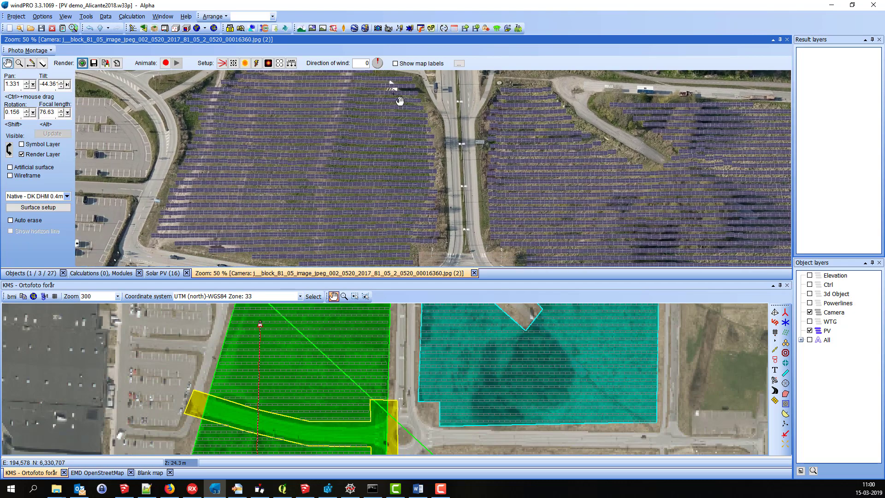
pyautogui.scroll(1, 397, 105)
pyautogui.scroll(1, 406, 108)
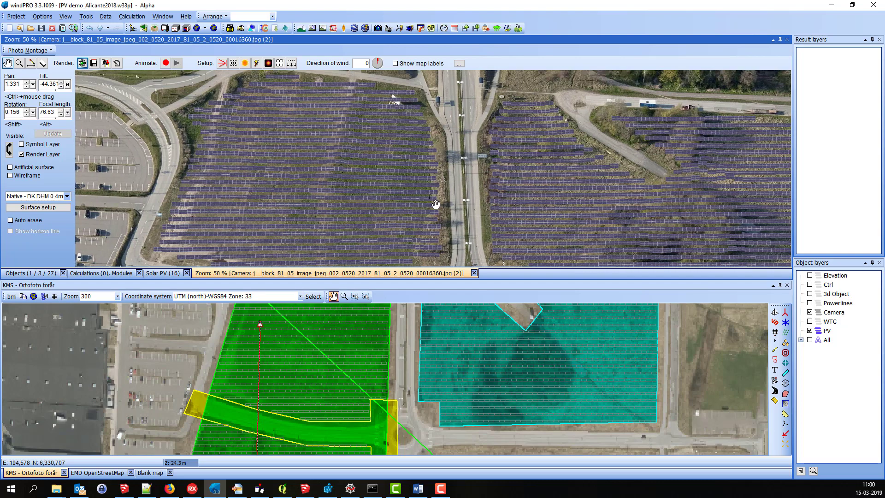
pyautogui.moveTo(431, 163); pyautogui.dragTo(433, 159)
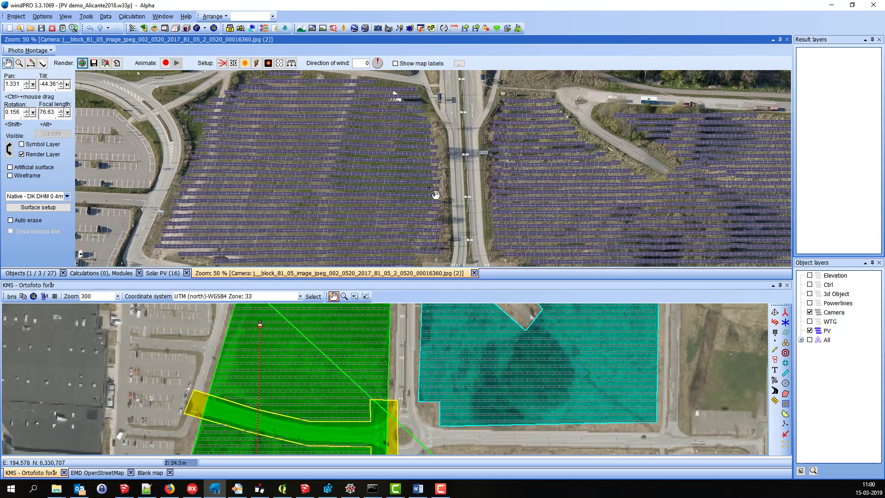
pyautogui.scroll(-1, 435, 193)
pyautogui.scroll(-1, 426, 196)
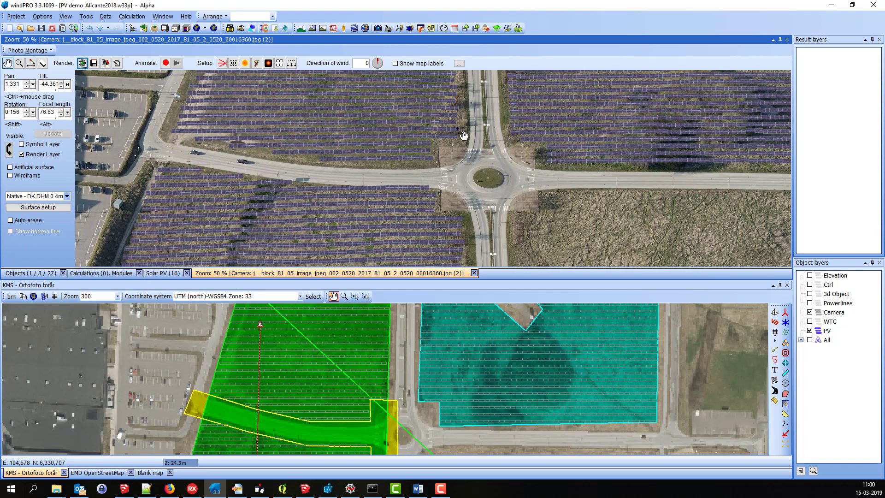
pyautogui.scroll(-1, 461, 157)
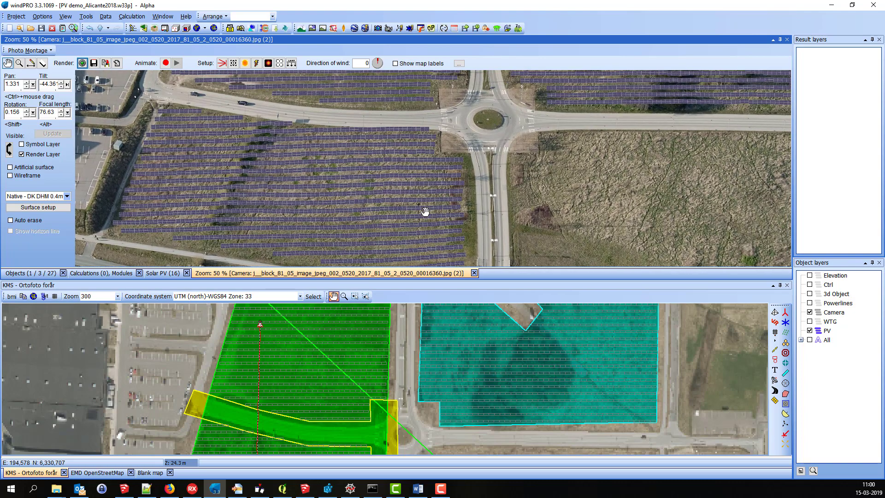
pyautogui.moveTo(364, 139); pyautogui.dragTo(348, 217)
pyautogui.moveTo(461, 184); pyautogui.dragTo(440, 184)
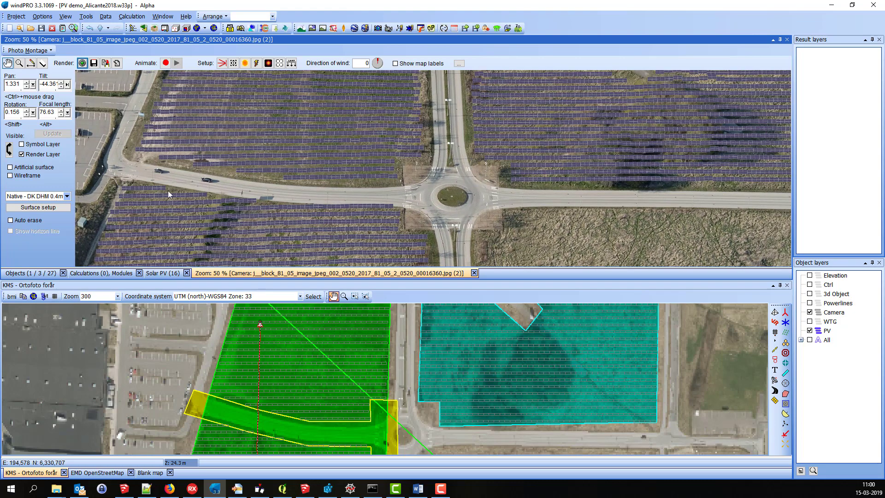
# Show the WTG object layer on the map and turn on WTG shadows on panels for the solar PV areas.
pyautogui.click(9, 148)
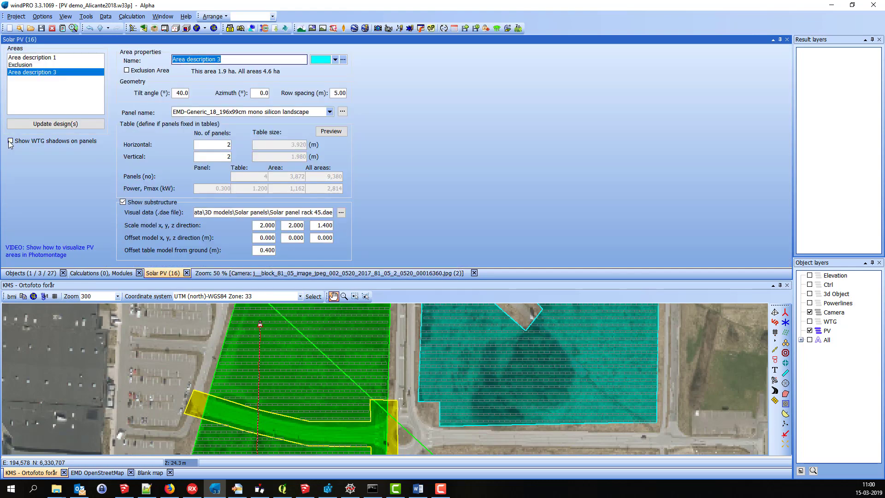
pyautogui.click(811, 321)
pyautogui.click(409, 442)
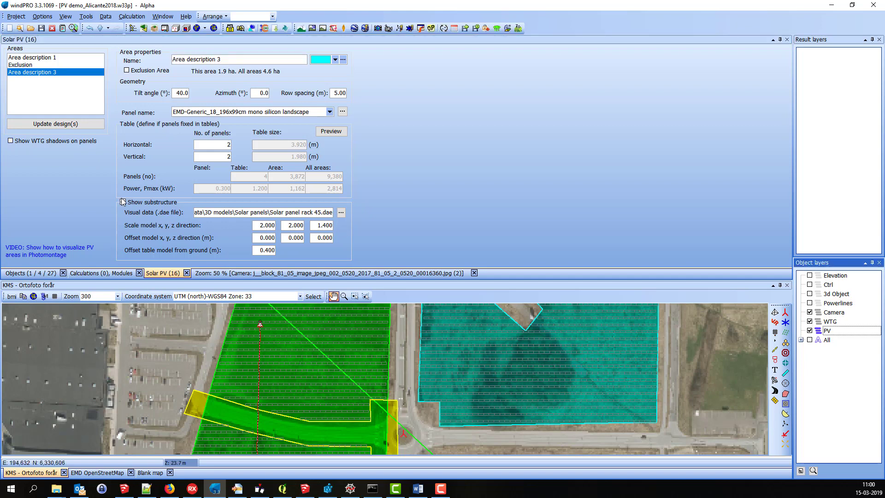
pyautogui.click(10, 141)
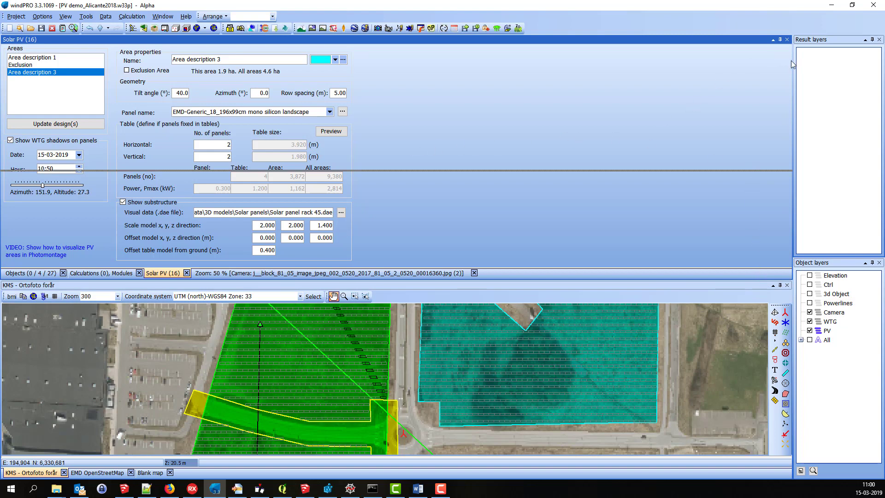
# Enlarge the map view and compare the turbine shadows on the panels by setting the shadow hour to 14:00 and 11:00.
pyautogui.moveTo(791, 60); pyautogui.dragTo(791, 67)
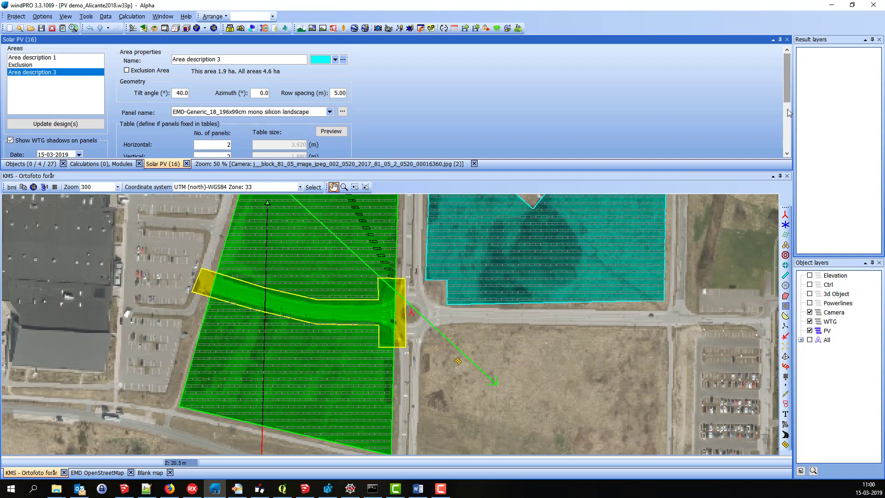
pyautogui.click(787, 109)
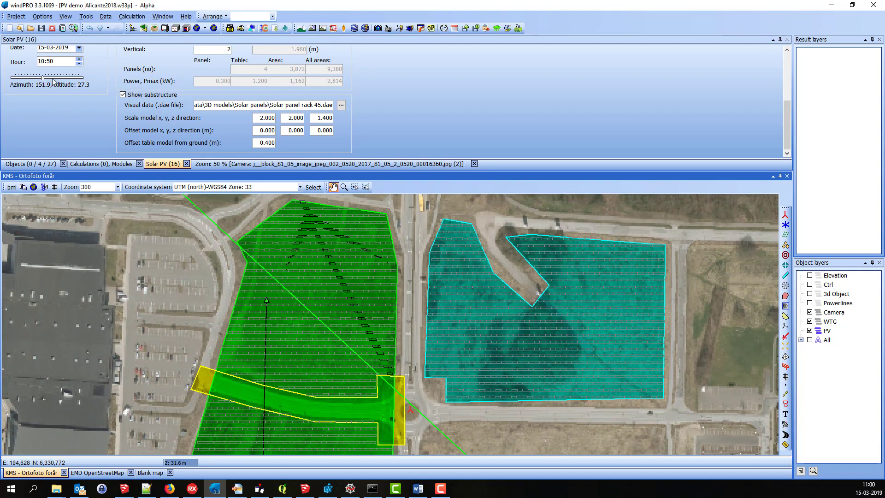
pyautogui.click(54, 81)
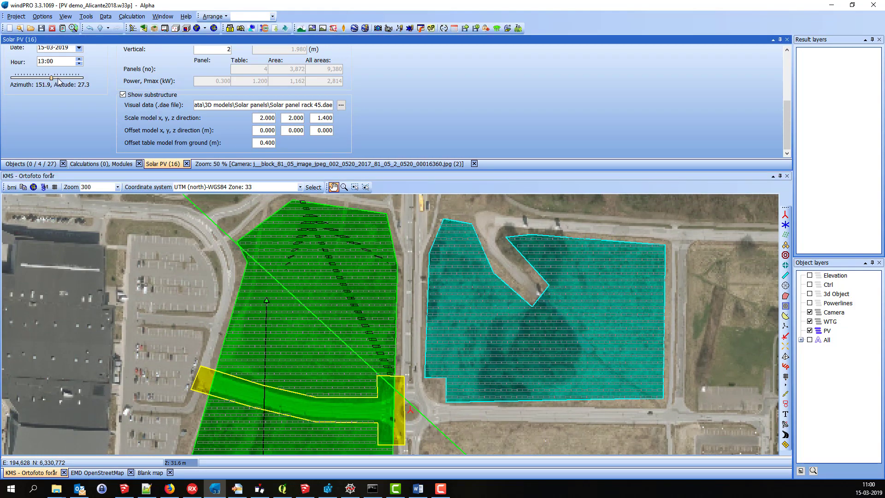
pyautogui.click(59, 82)
pyautogui.click(59, 81)
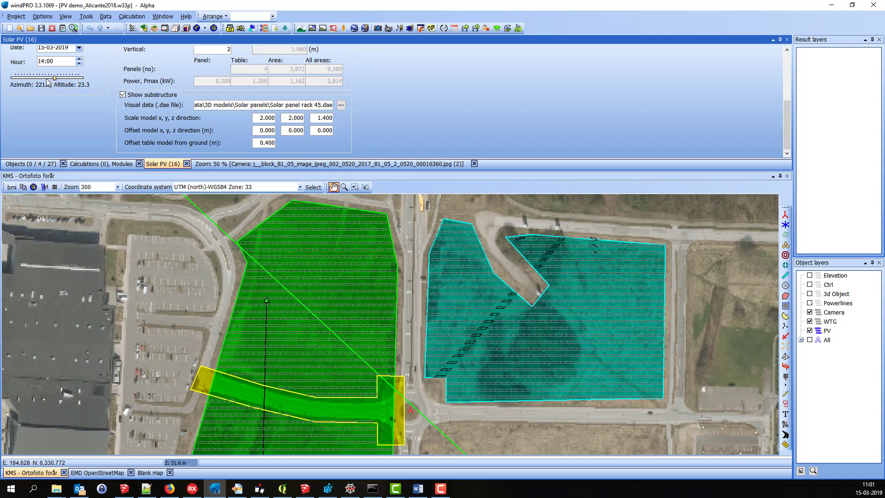
pyautogui.click(46, 81)
pyautogui.click(47, 79)
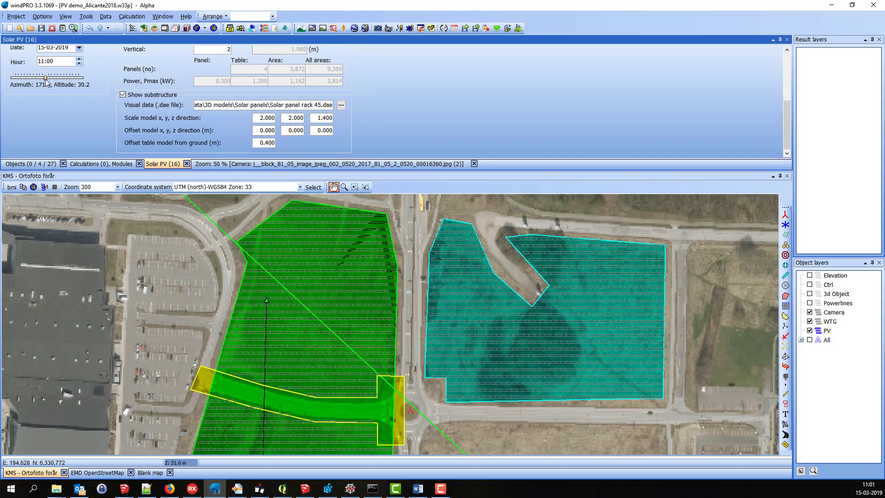